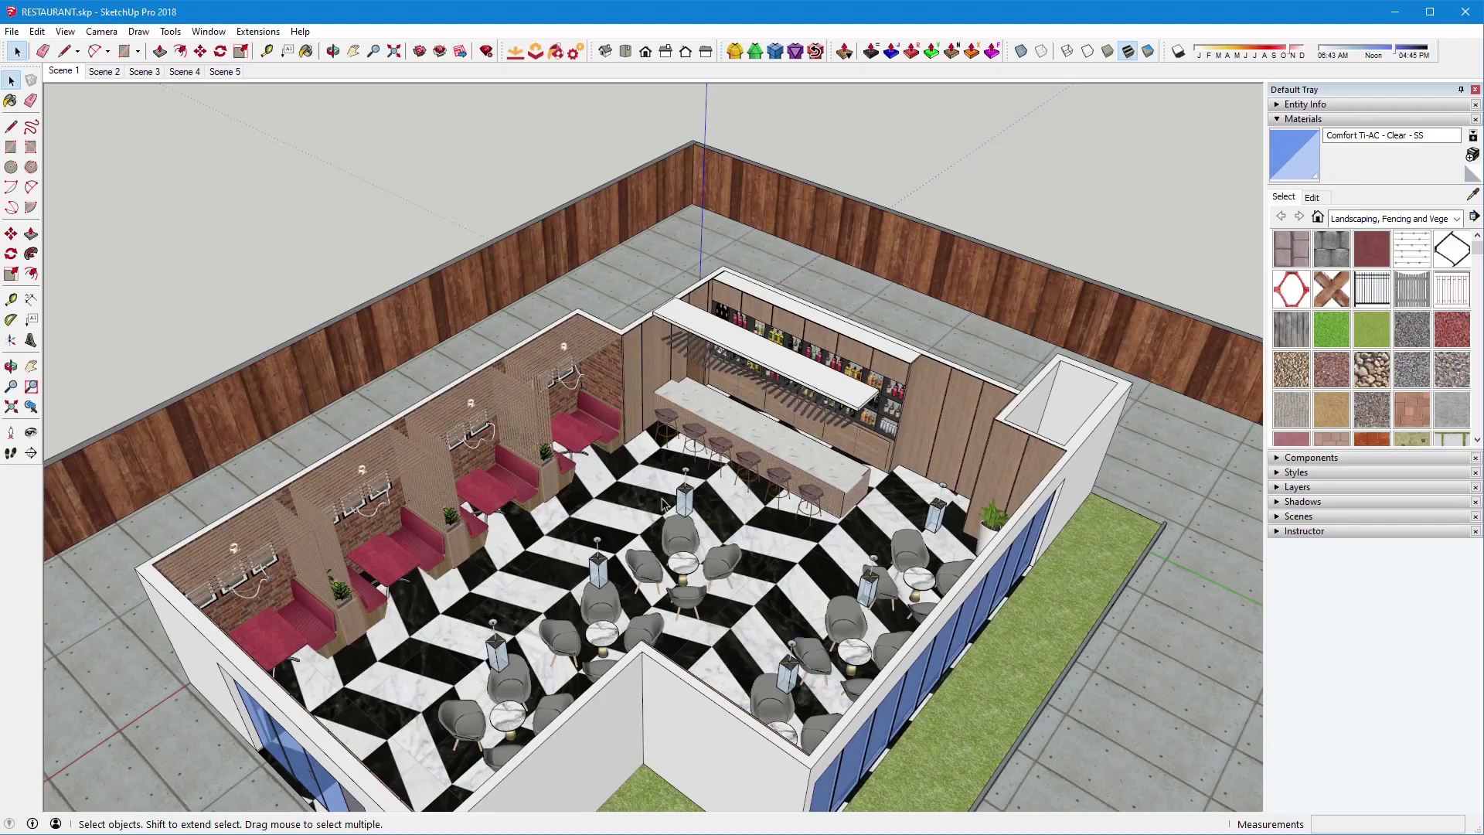
Step: Examine the restaurant model's bar, booths, seating area and map wall from several angles
{"action": "middle_click_drag", "start_coordinate": [716, 517], "coordinate": [686, 488]}
{"action": "scroll", "coordinate": [736, 495], "scroll_direction": "up", "scroll_amount": 6}
{"action": "scroll", "coordinate": [686, 387], "scroll_direction": "down", "scroll_amount": 3}
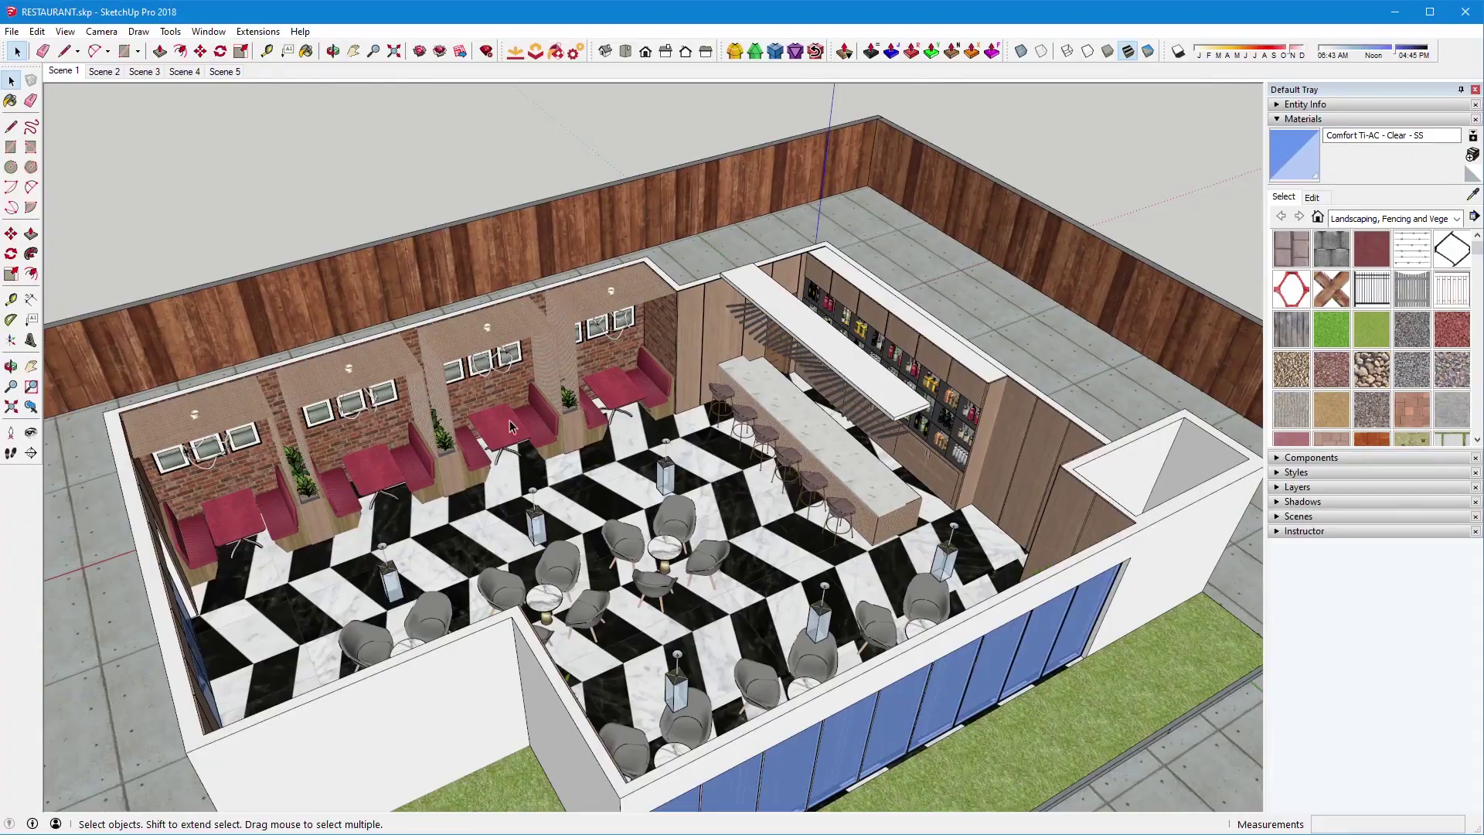
{"action": "middle_click_drag", "start_coordinate": [510, 425], "coordinate": [603, 381]}
{"action": "scroll", "coordinate": [819, 351], "scroll_direction": "up", "scroll_amount": 3}
{"action": "scroll", "coordinate": [437, 379], "scroll_direction": "down", "scroll_amount": 3}
{"action": "scroll", "coordinate": [437, 379], "scroll_direction": "up", "scroll_amount": 3}
{"action": "middle_click_drag", "start_coordinate": [848, 458], "coordinate": [888, 468]}
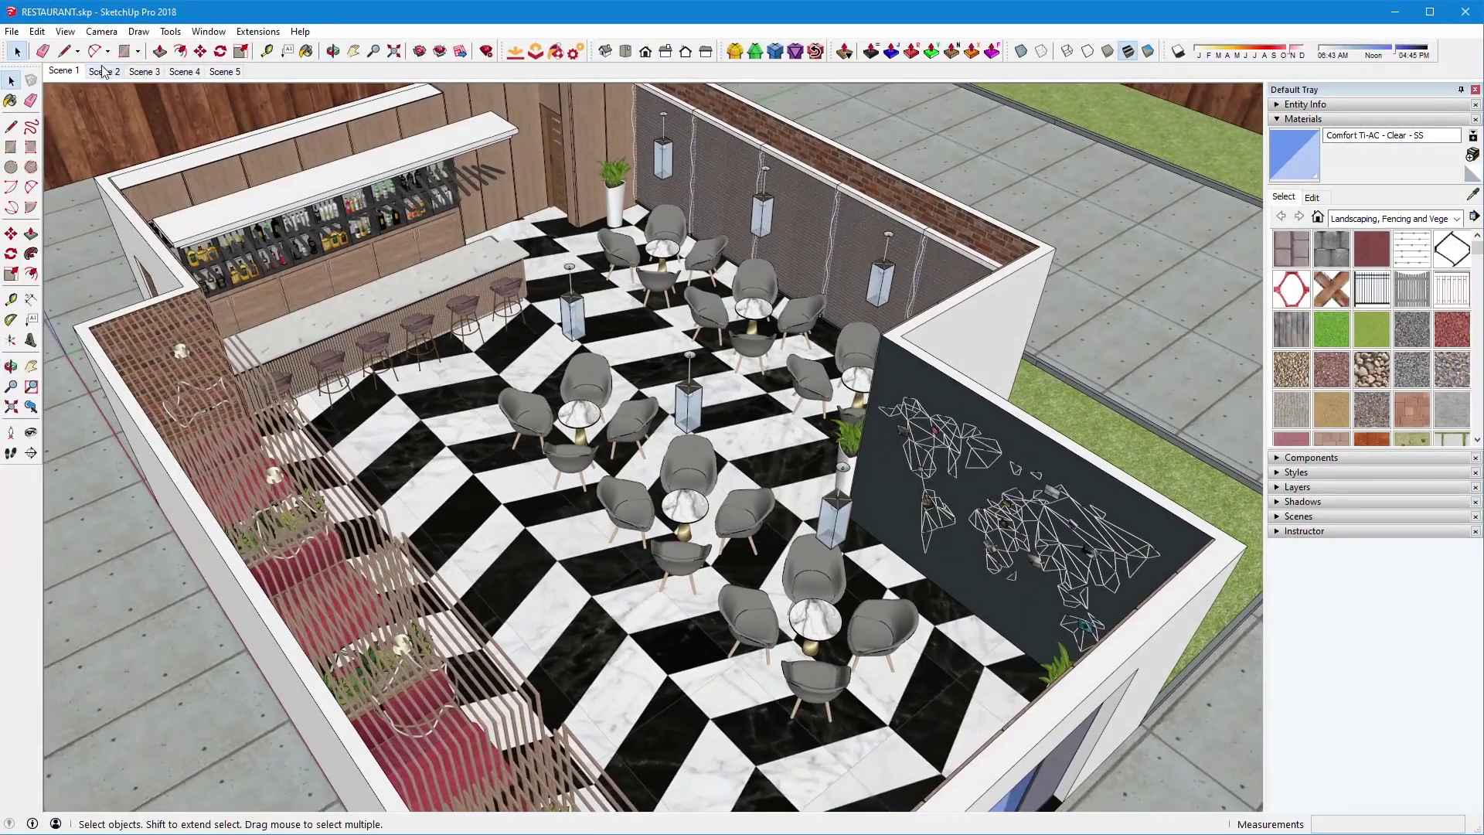
{"action": "left_click", "coordinate": [73, 72]}
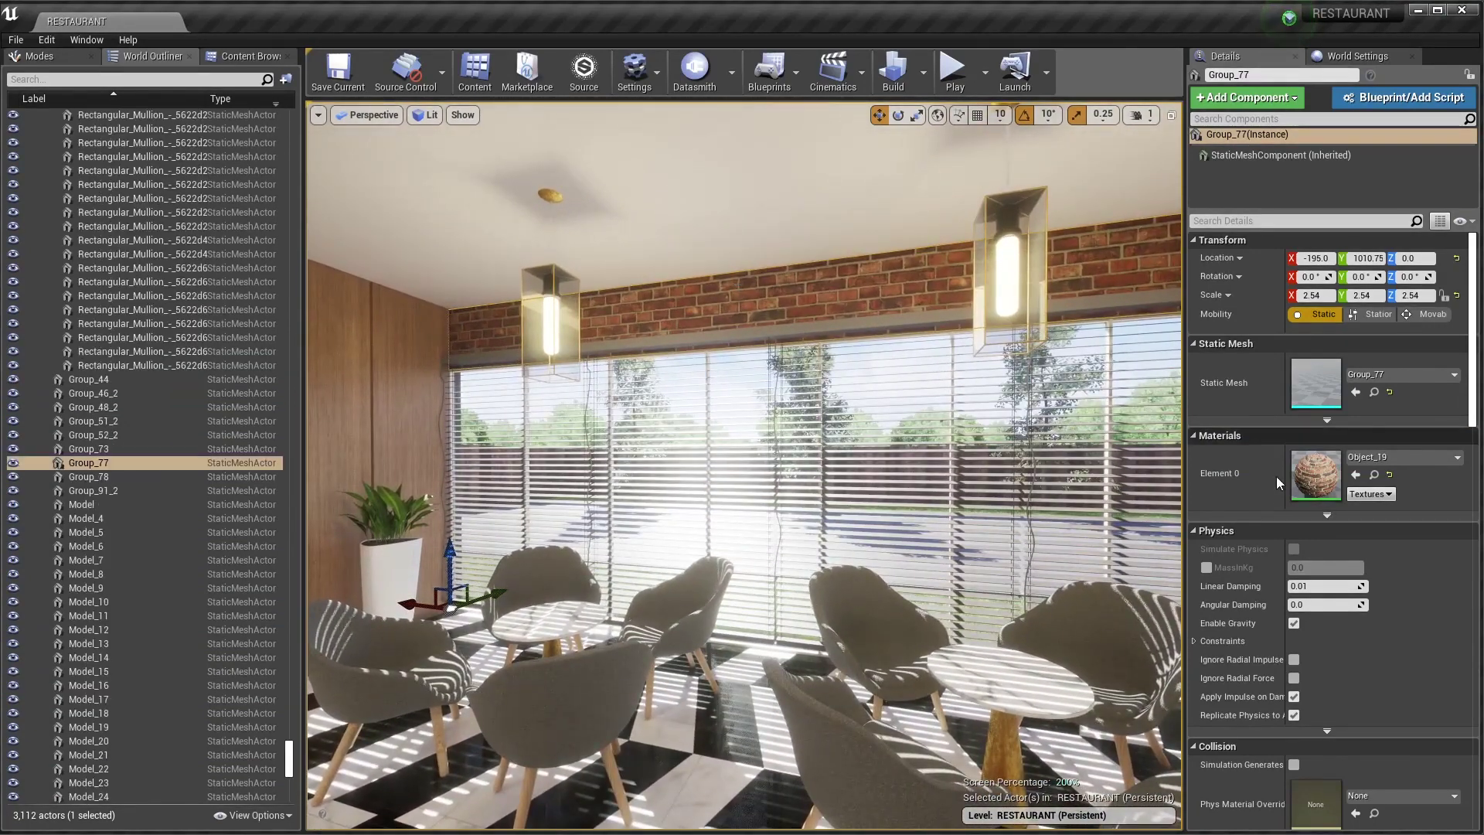
Step: In Unreal Editor, locate the brick material Object_19 assigned to the selected Group_77 mesh and open it in its own editor
{"action": "left_click", "coordinate": [1375, 474]}
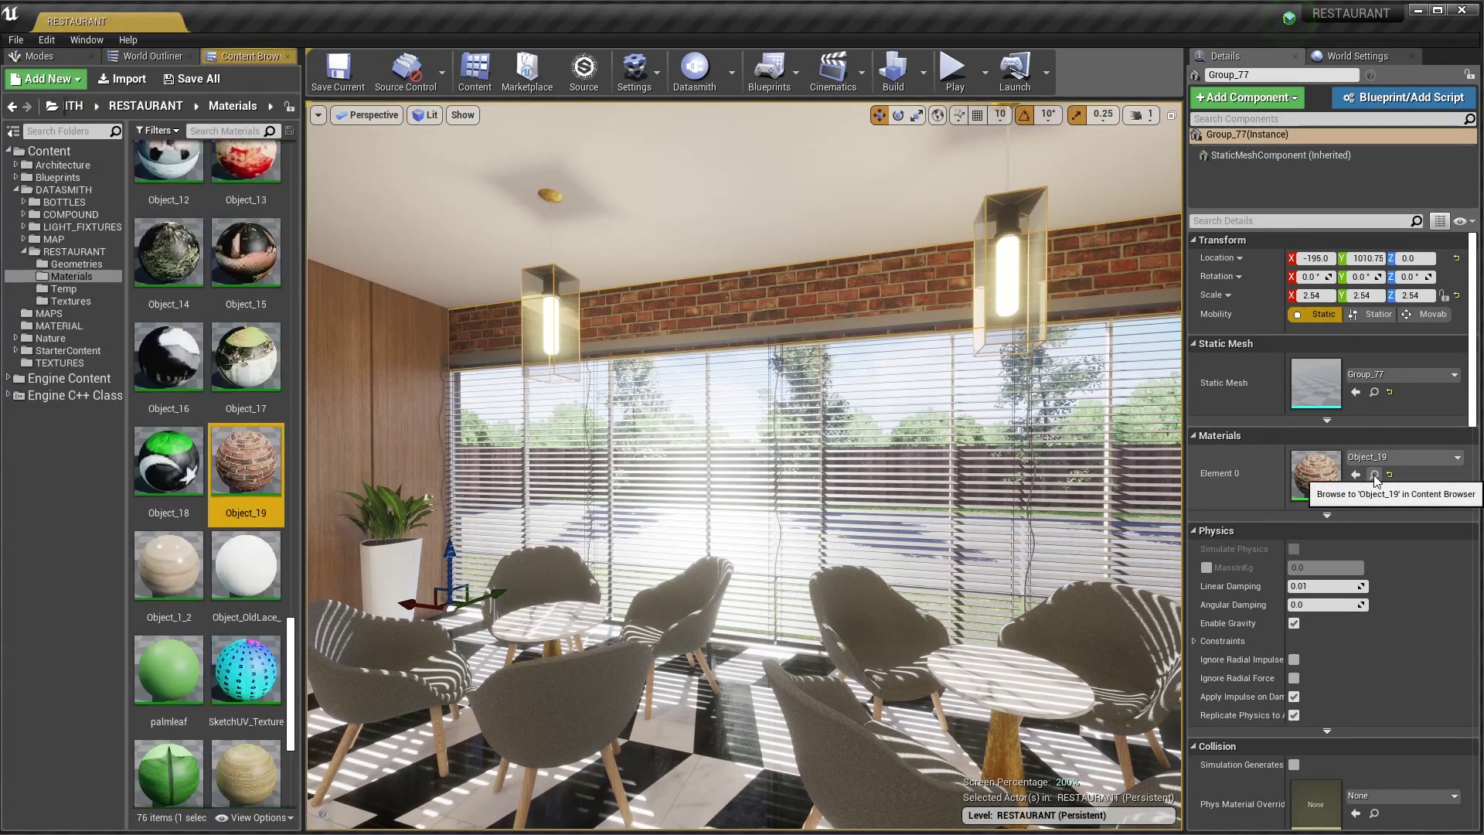
{"action": "double_click", "coordinate": [255, 458]}
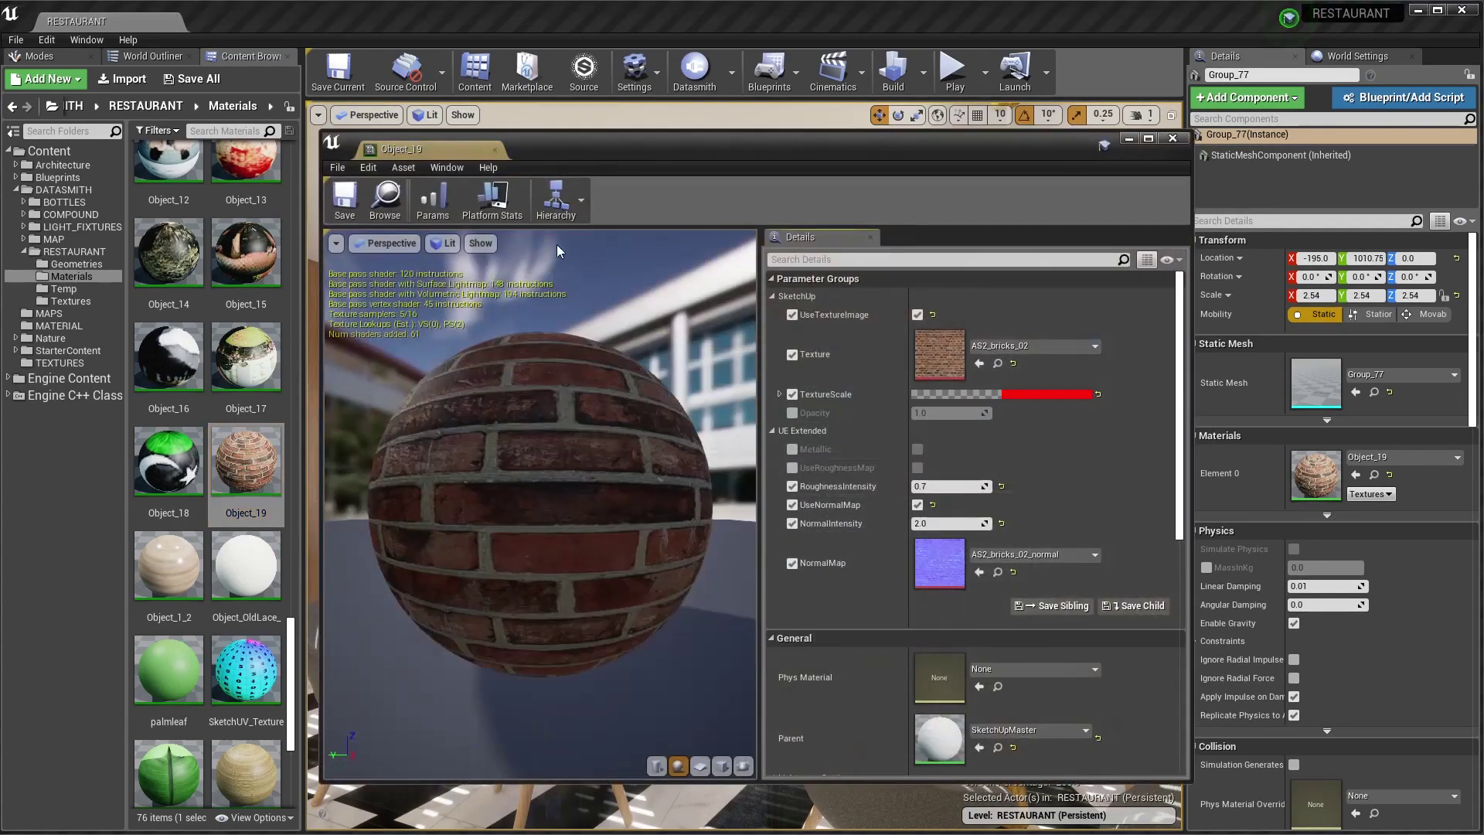
{"action": "left_click_drag", "start_coordinate": [572, 144], "coordinate": [569, 149]}
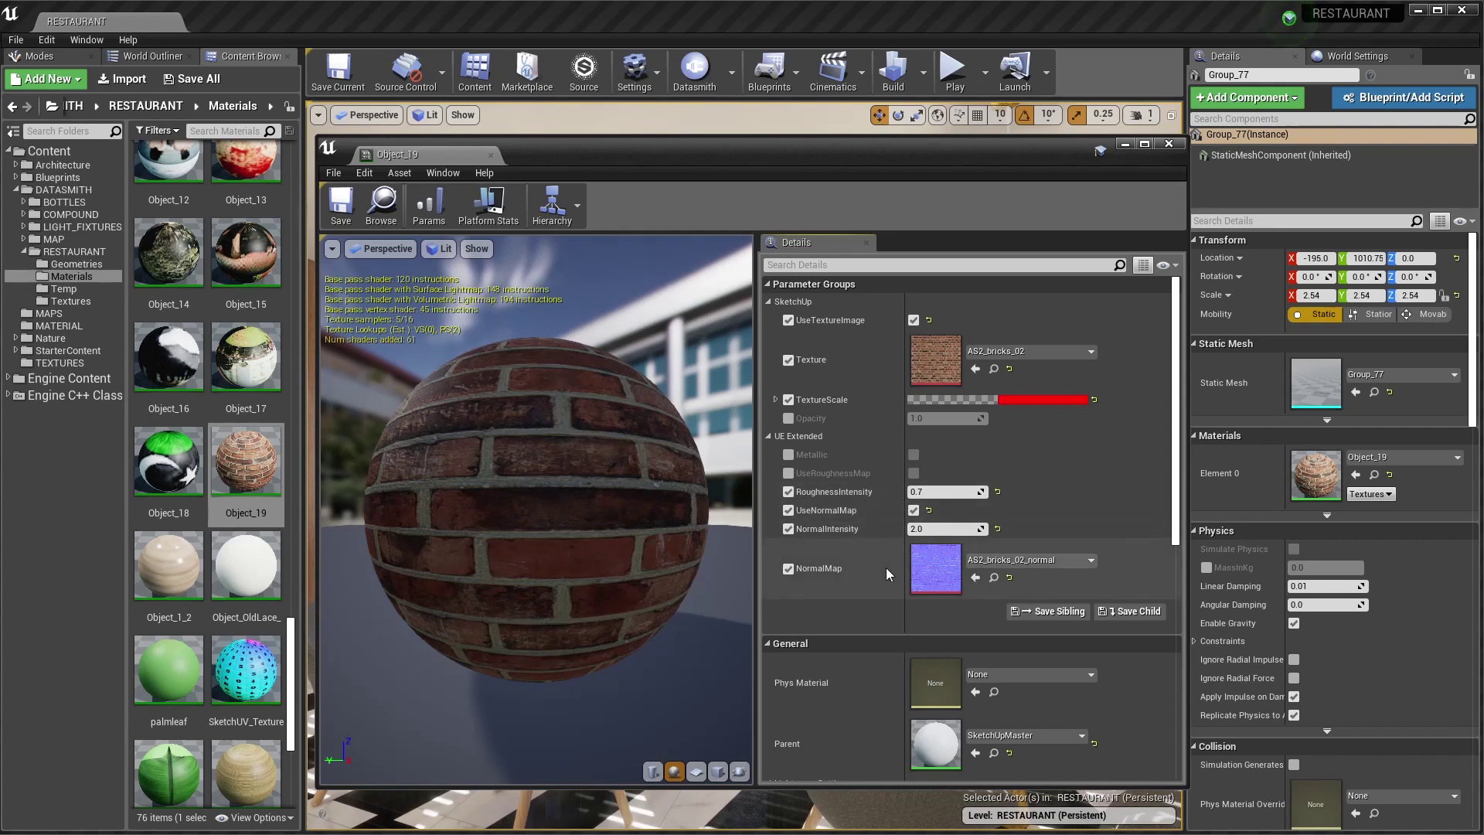
Step: Review Object_19's texture, roughness and normal map parameters and inspect the brick preview sphere from another side
{"action": "scroll", "coordinate": [870, 586], "scroll_direction": "down", "scroll_amount": 2}
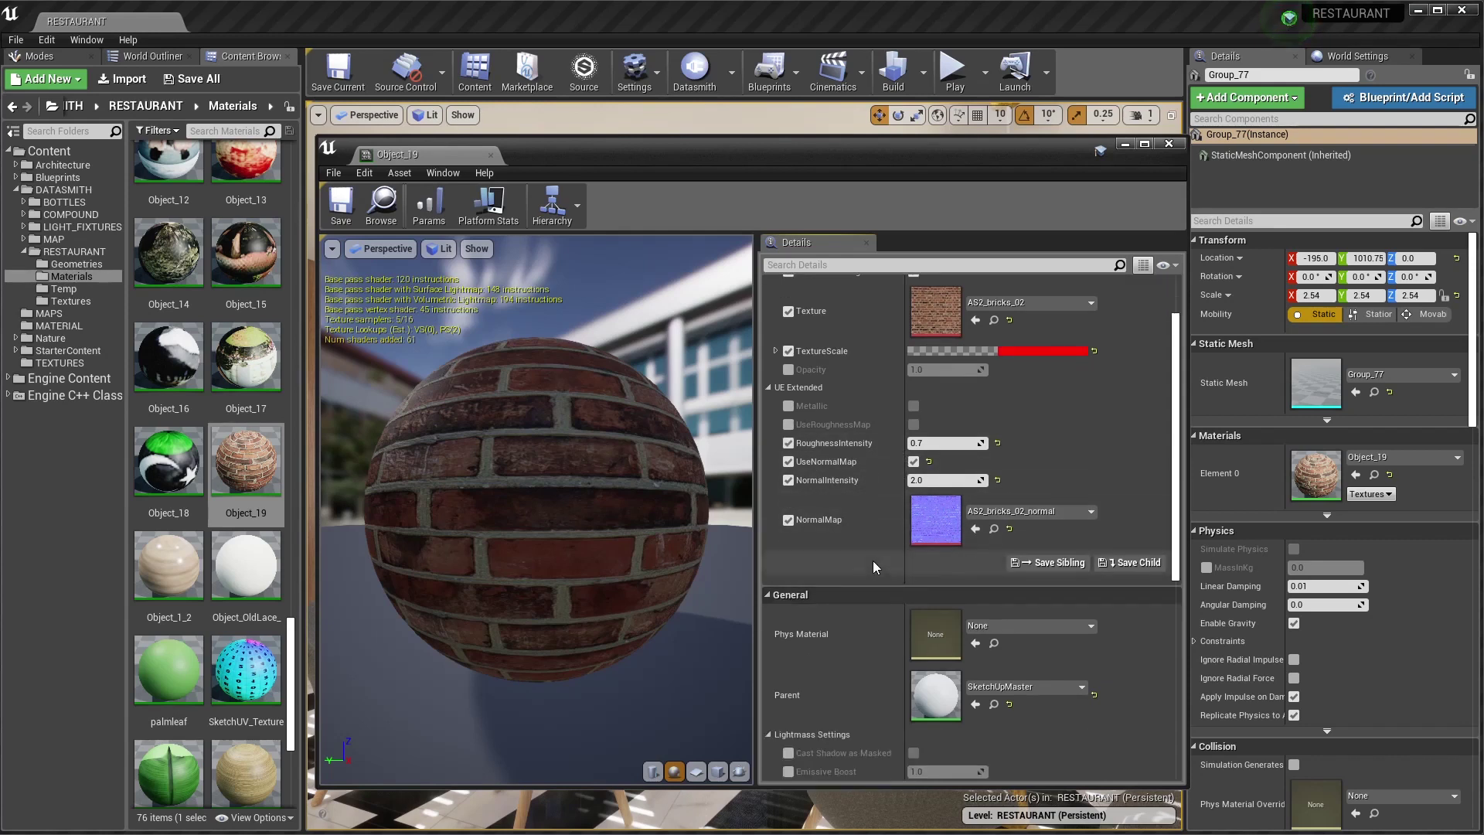
{"action": "scroll", "coordinate": [861, 528], "scroll_direction": "up", "scroll_amount": 1}
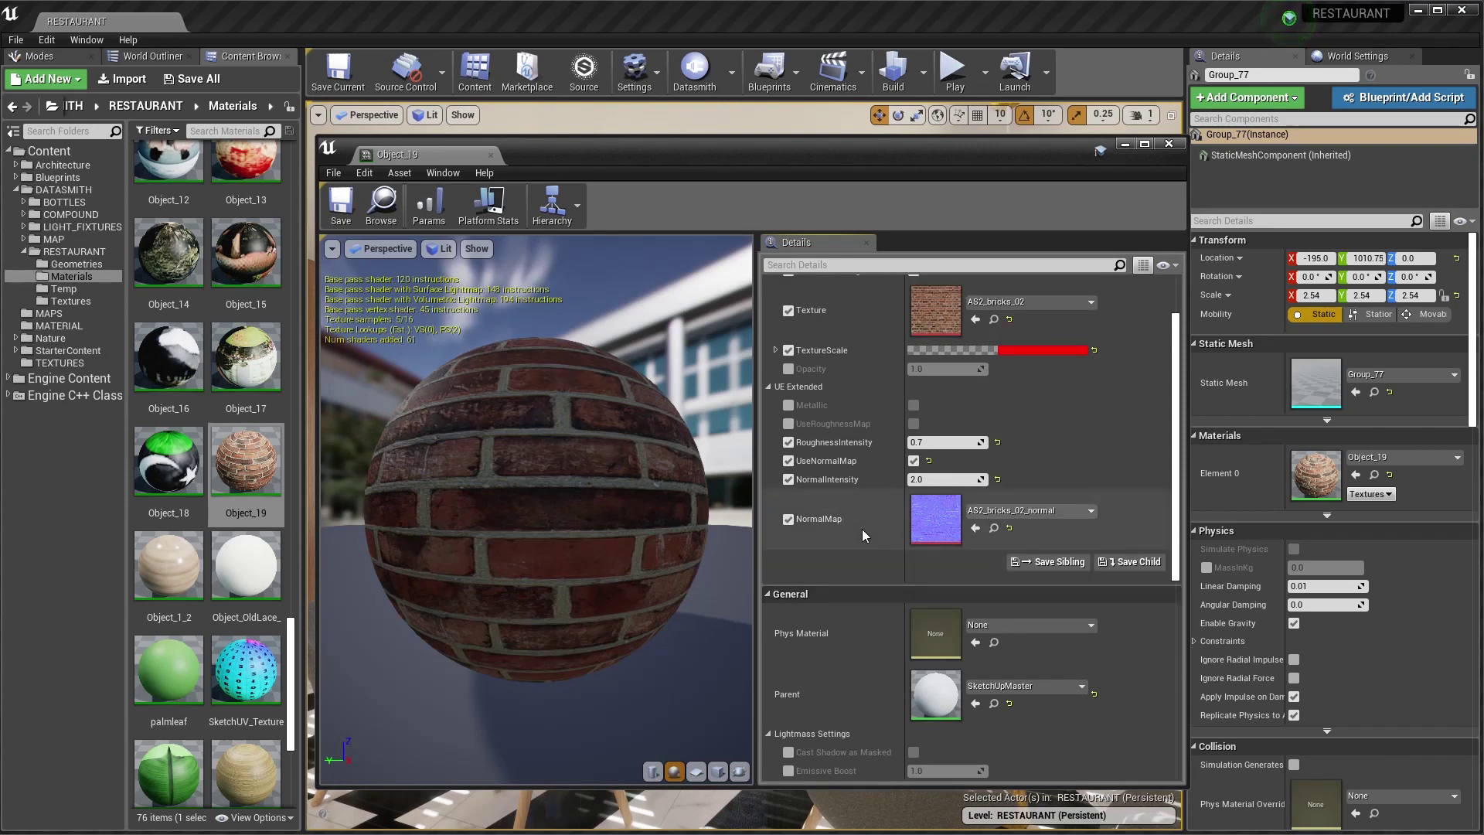
{"action": "scroll", "coordinate": [861, 528], "scroll_direction": "up", "scroll_amount": 1}
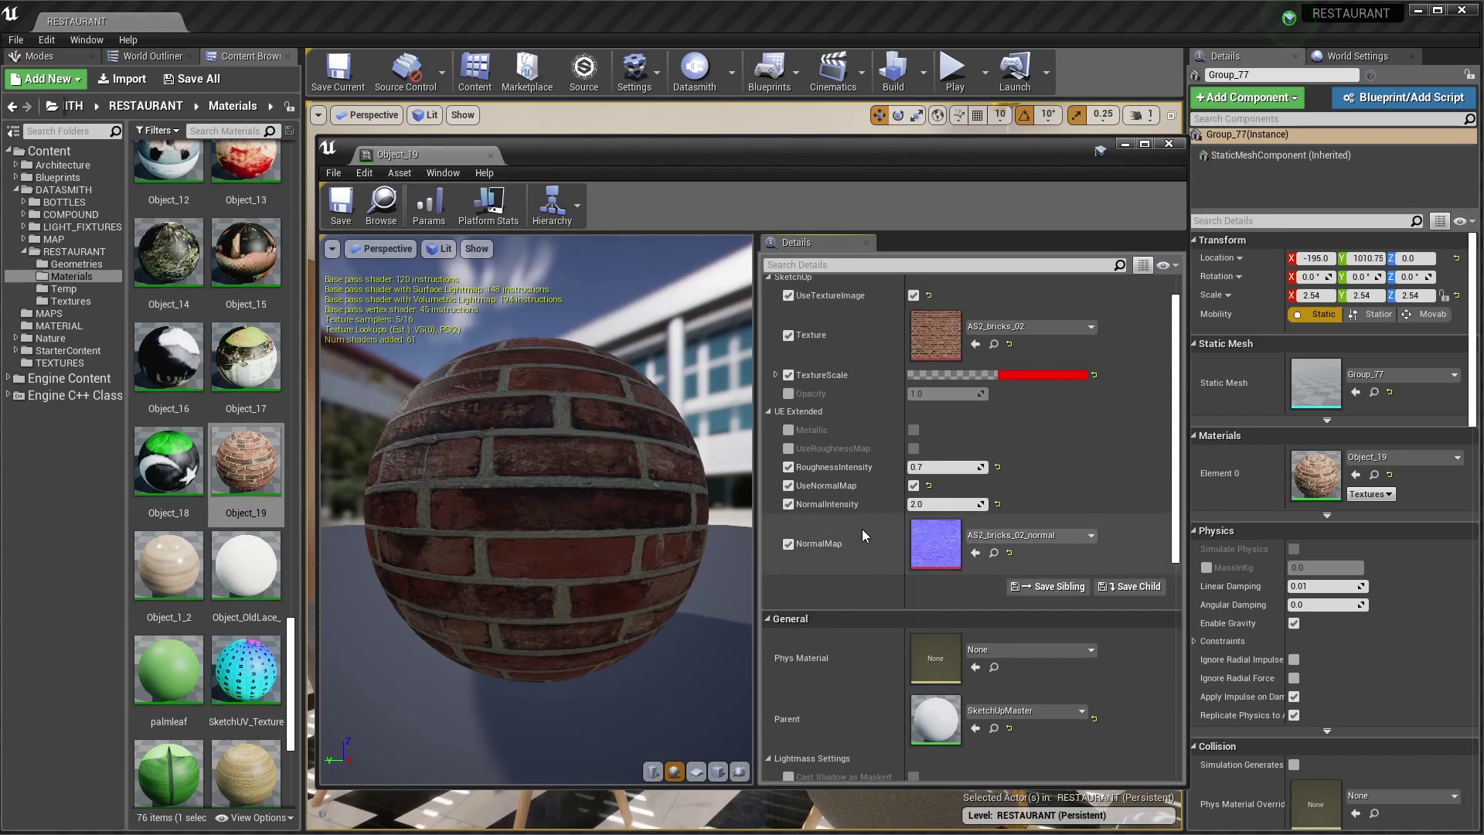
{"action": "left_click_drag", "start_coordinate": [535, 510], "coordinate": [387, 517]}
{"action": "scroll", "coordinate": [881, 504], "scroll_direction": "down", "scroll_amount": 1}
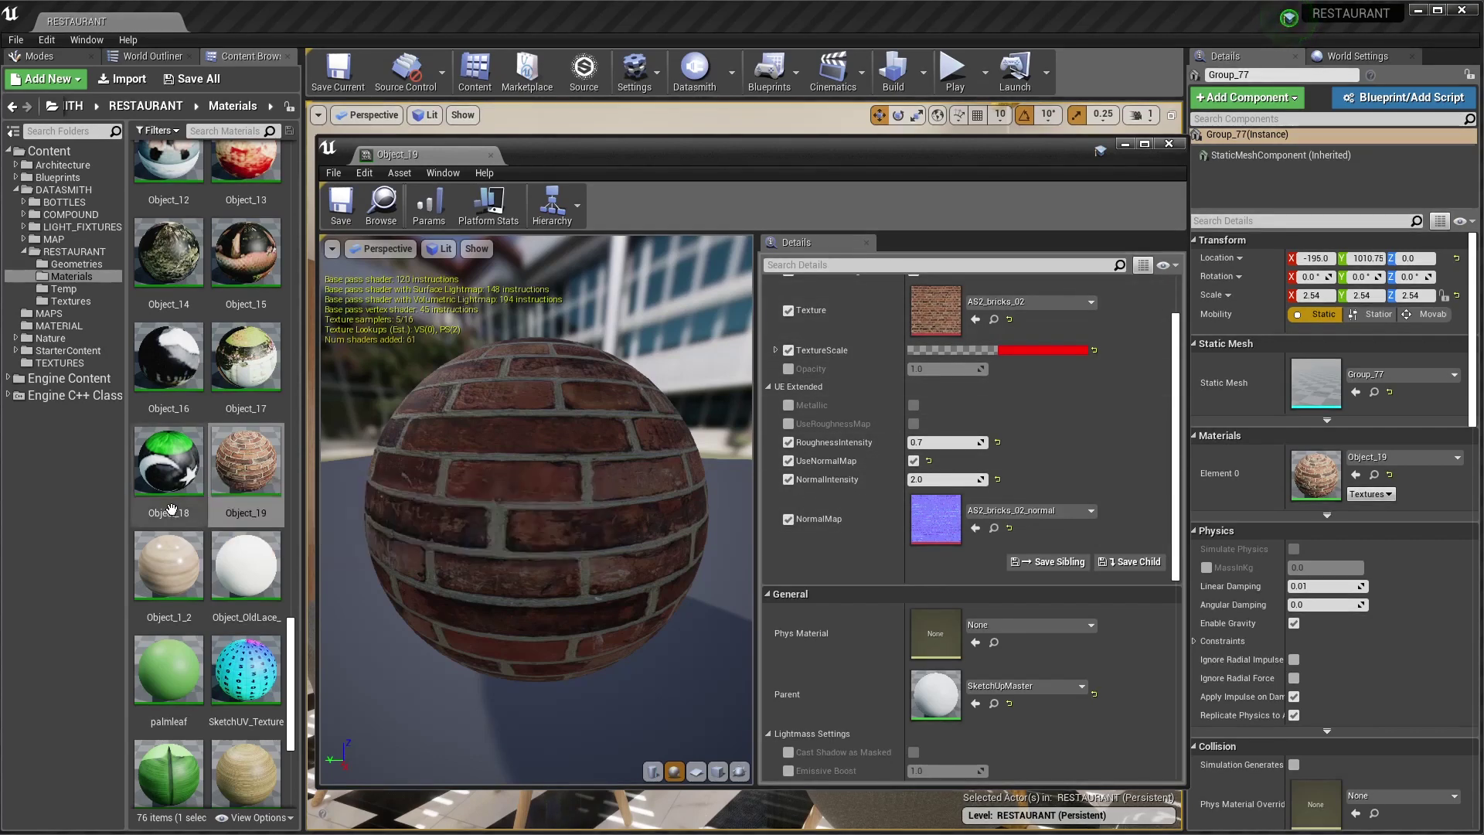
Step: Try to locate Object_19's parent material, SketchUpMaster, in the project's content
{"action": "scroll", "coordinate": [856, 540], "scroll_direction": "down", "scroll_amount": 2}
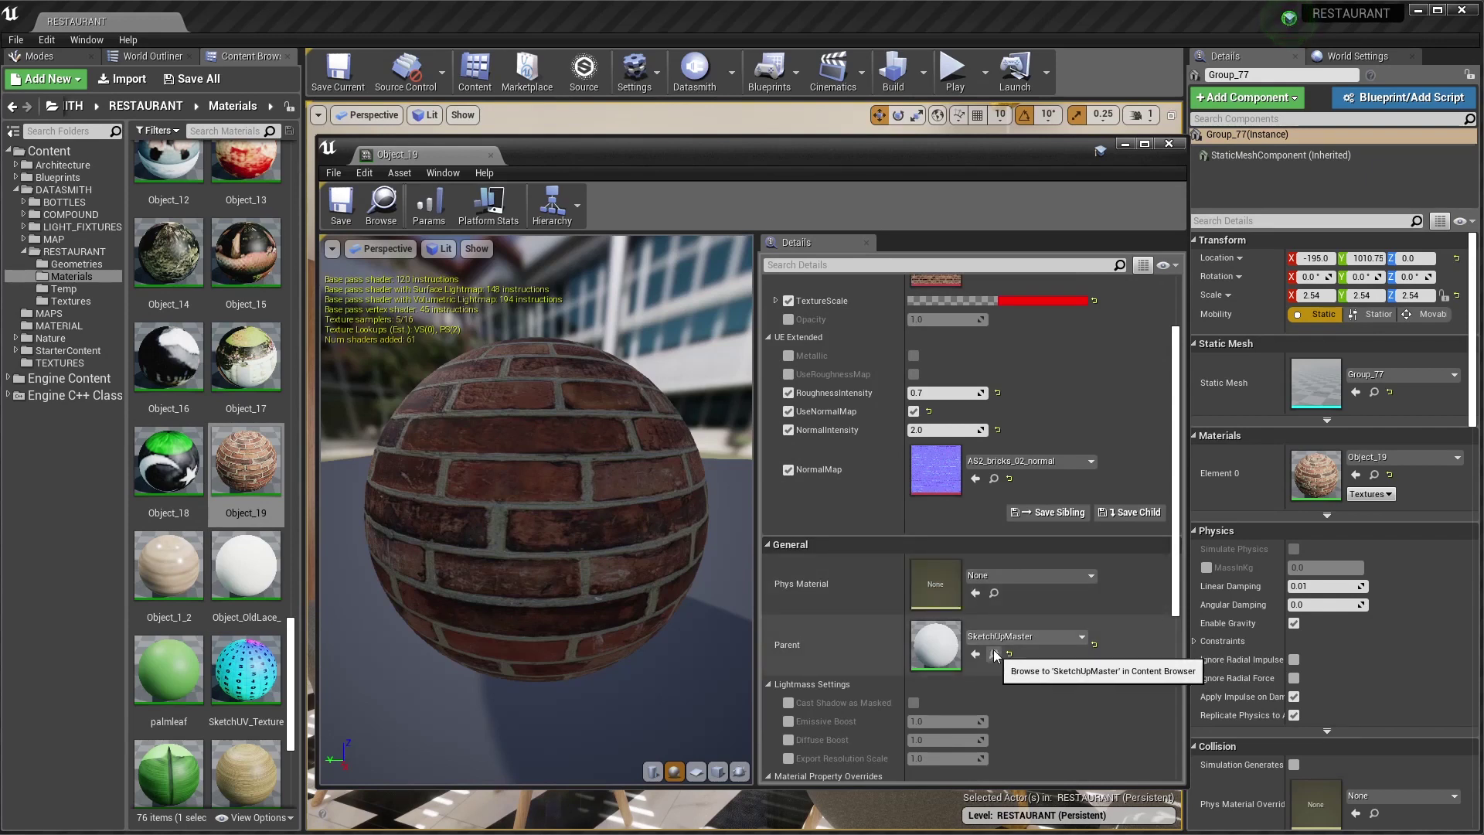
{"action": "scroll", "coordinate": [880, 652], "scroll_direction": "down", "scroll_amount": 1}
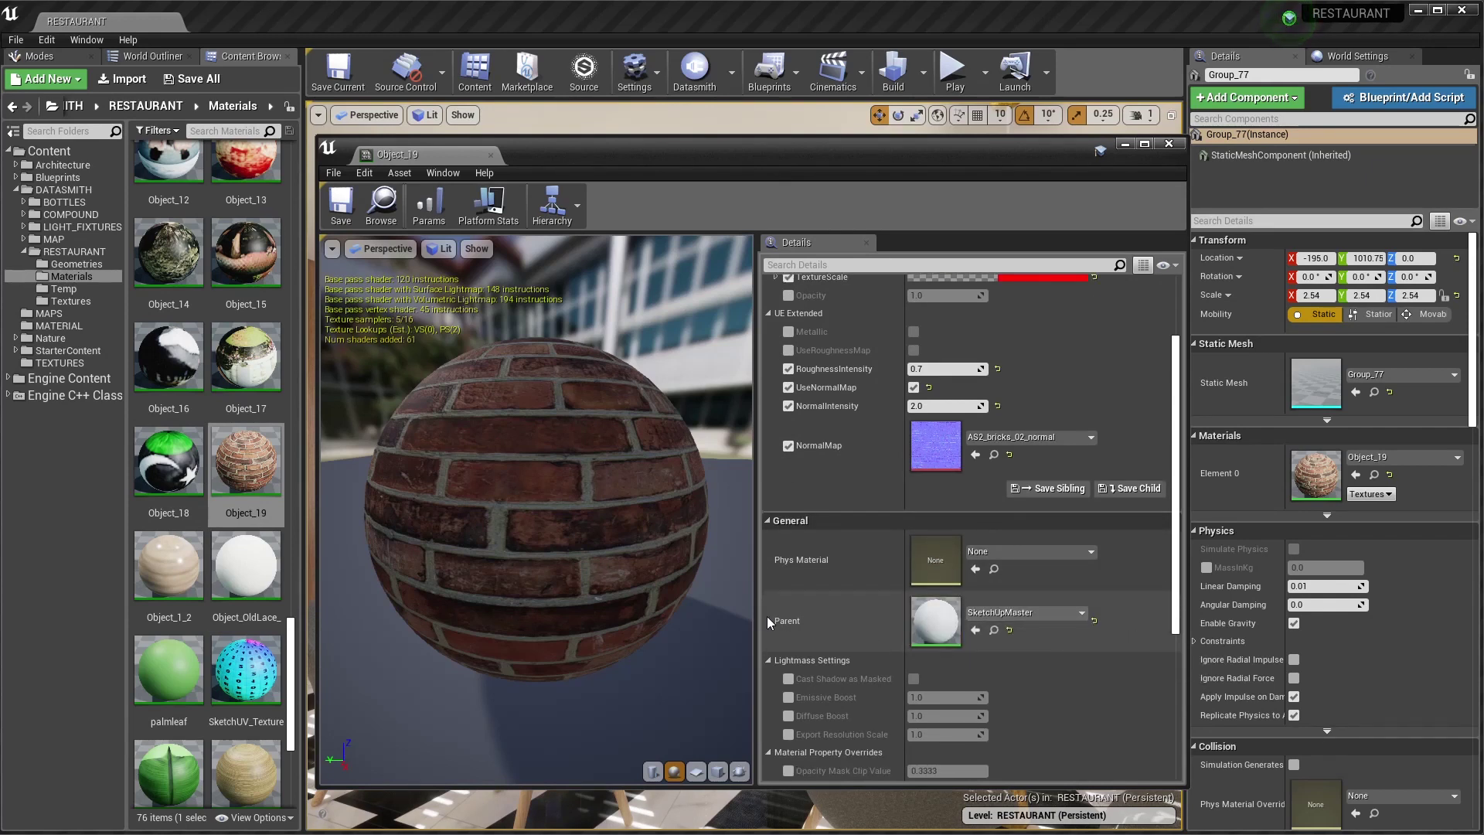
{"action": "left_click", "coordinate": [994, 630]}
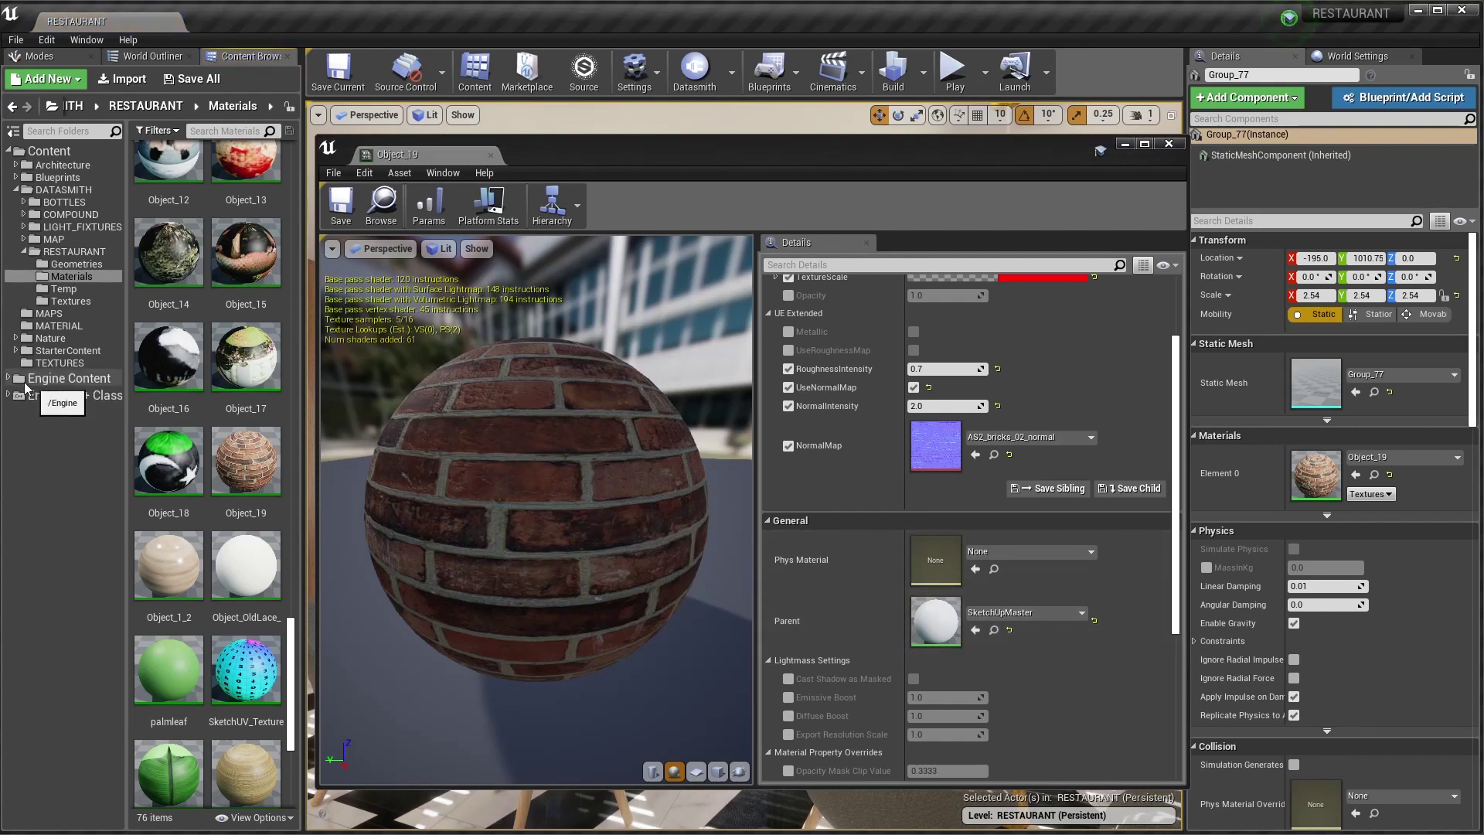
{"action": "left_click", "coordinate": [994, 631]}
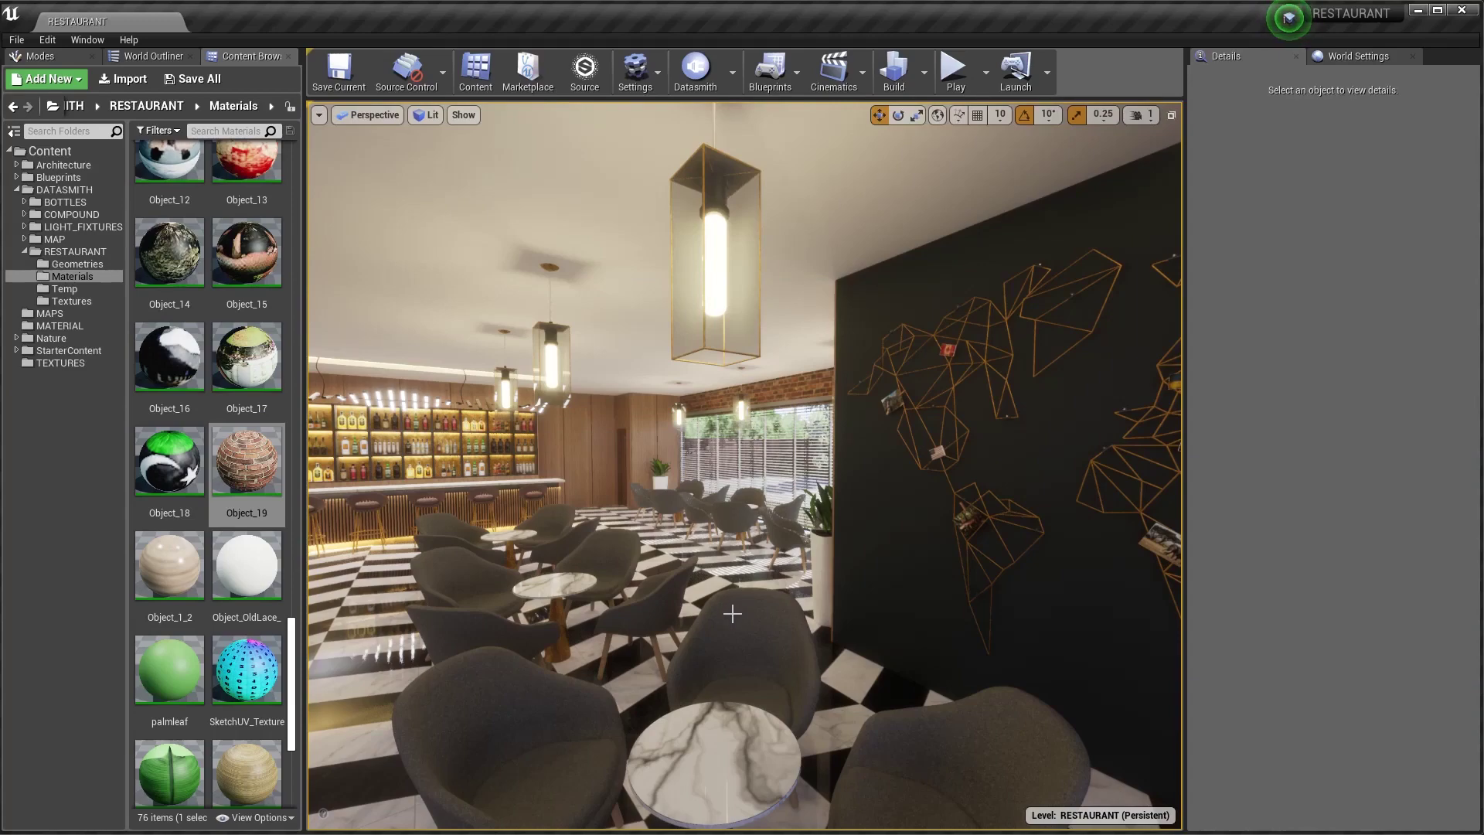
Step: Start migrating the Object_19 material together with its dependencies and accept the list of assets to migrate
{"action": "right_click_drag", "start_coordinate": [738, 621], "coordinate": [410, 620]}
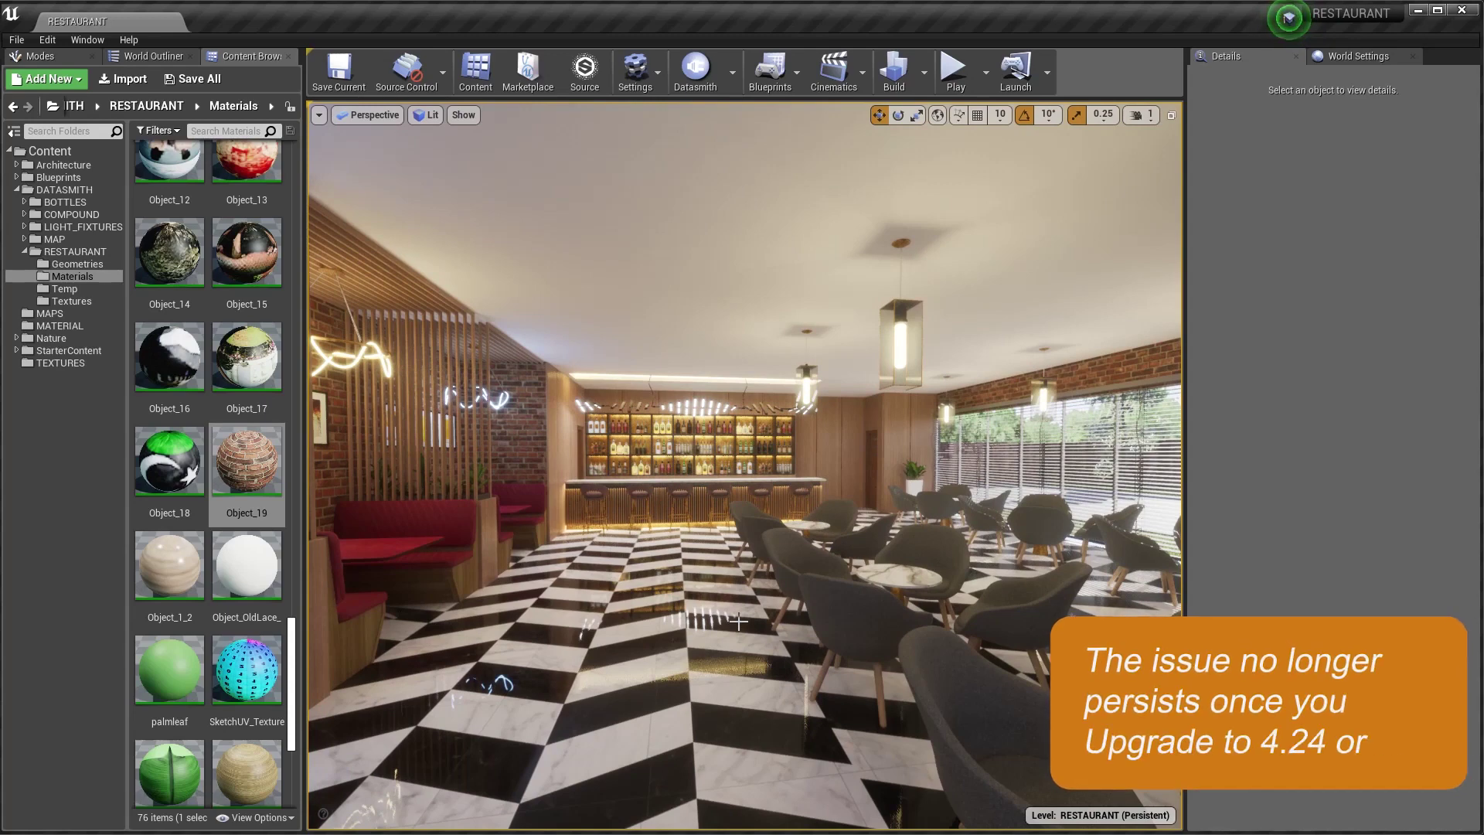
{"action": "right_click_drag", "start_coordinate": [410, 620], "coordinate": [348, 621]}
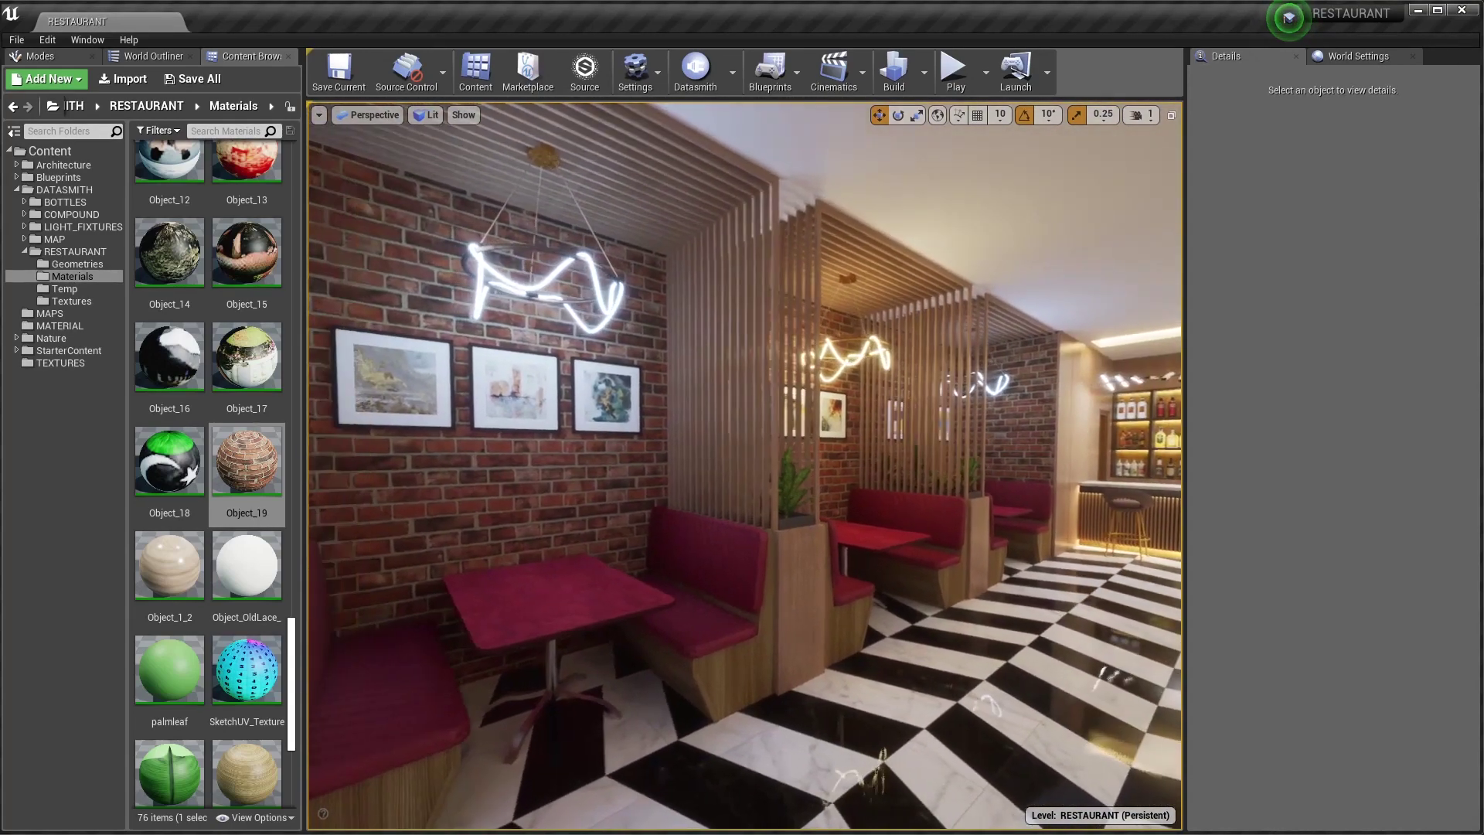
{"action": "right_click", "coordinate": [252, 463]}
{"action": "left_click", "coordinate": [252, 463]}
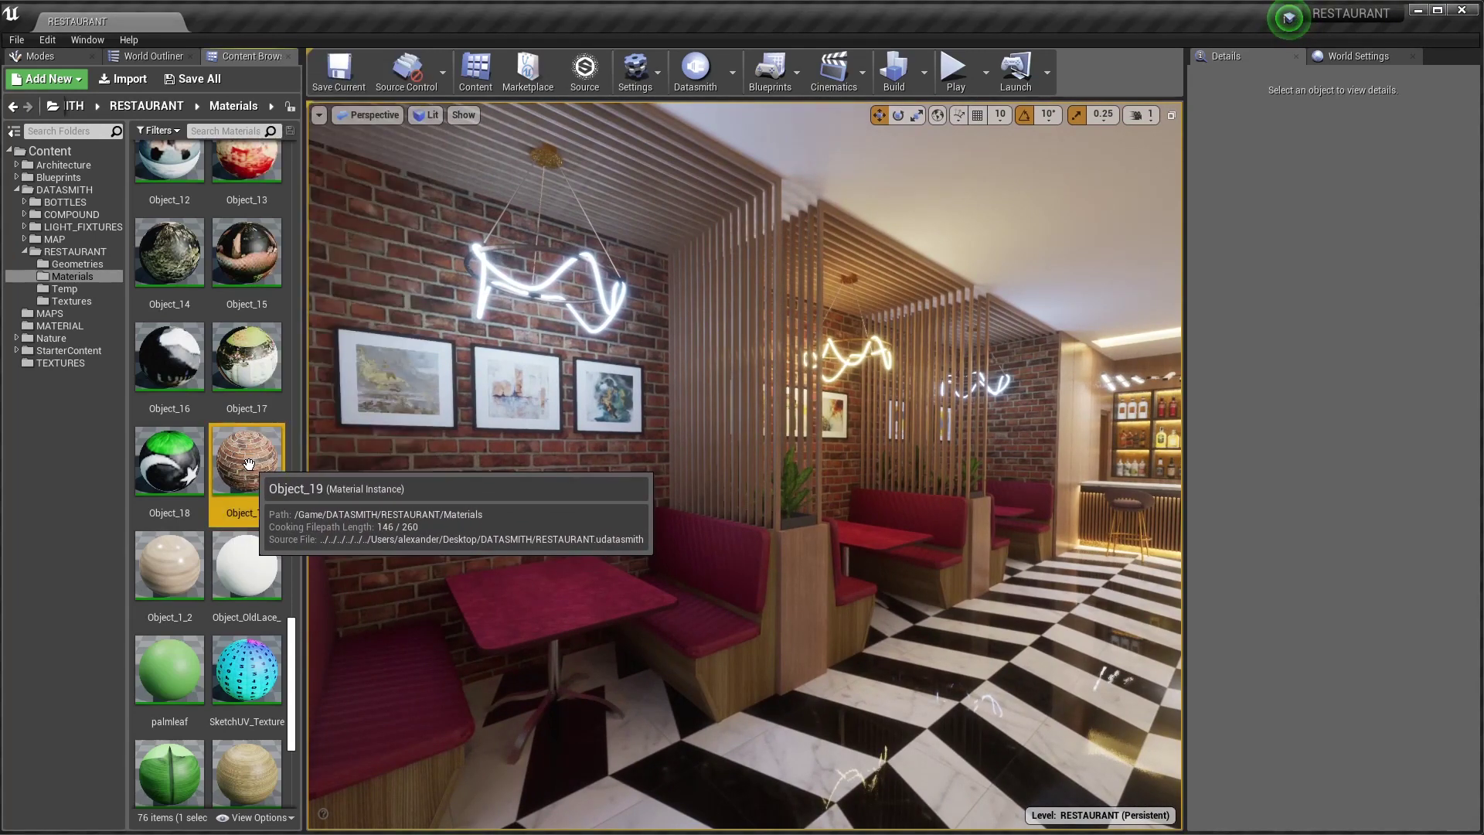
{"action": "right_click", "coordinate": [250, 462]}
{"action": "mouse_move", "coordinate": [362, 236]}
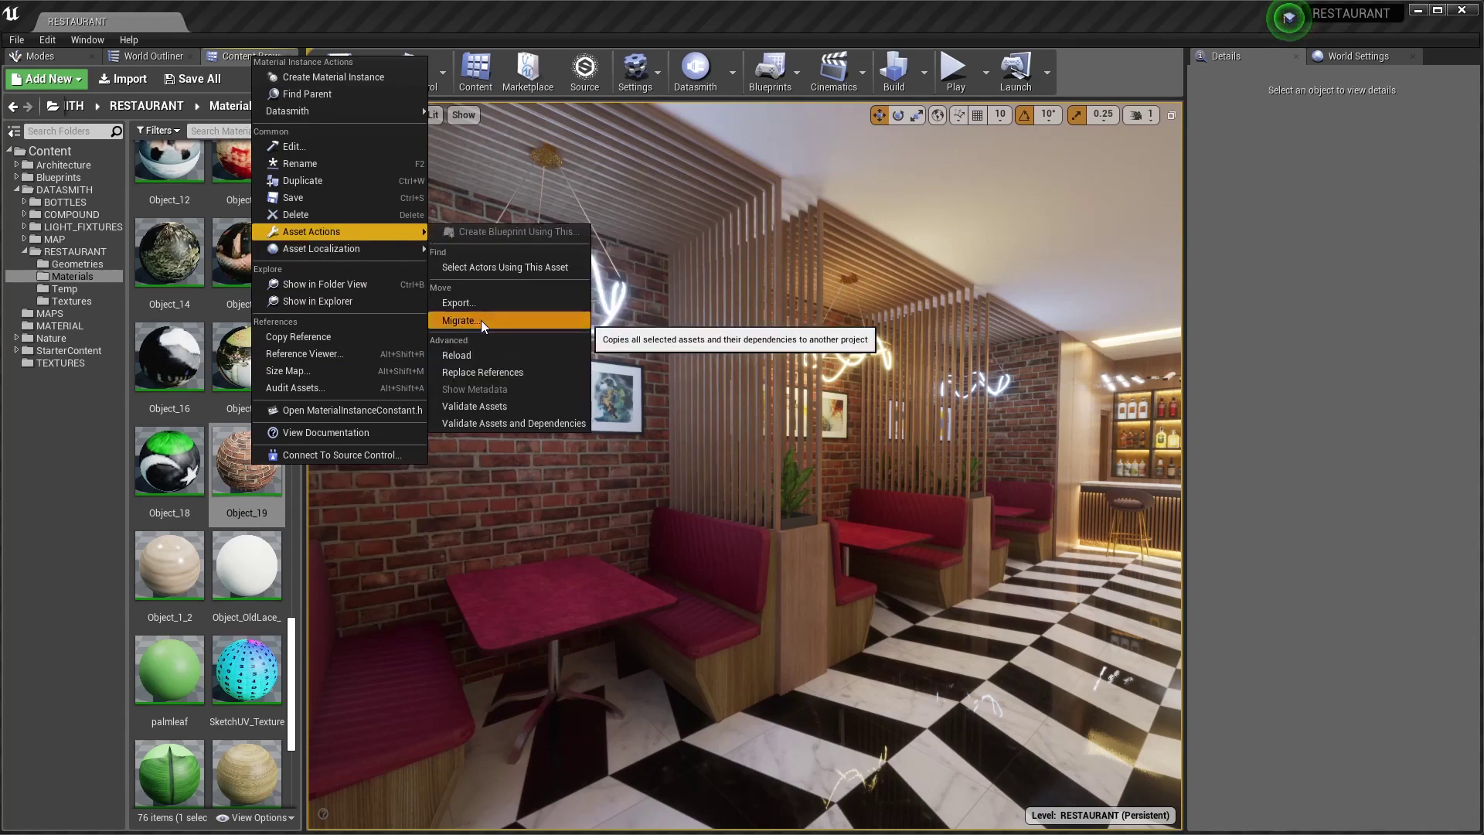
{"action": "left_click", "coordinate": [481, 320]}
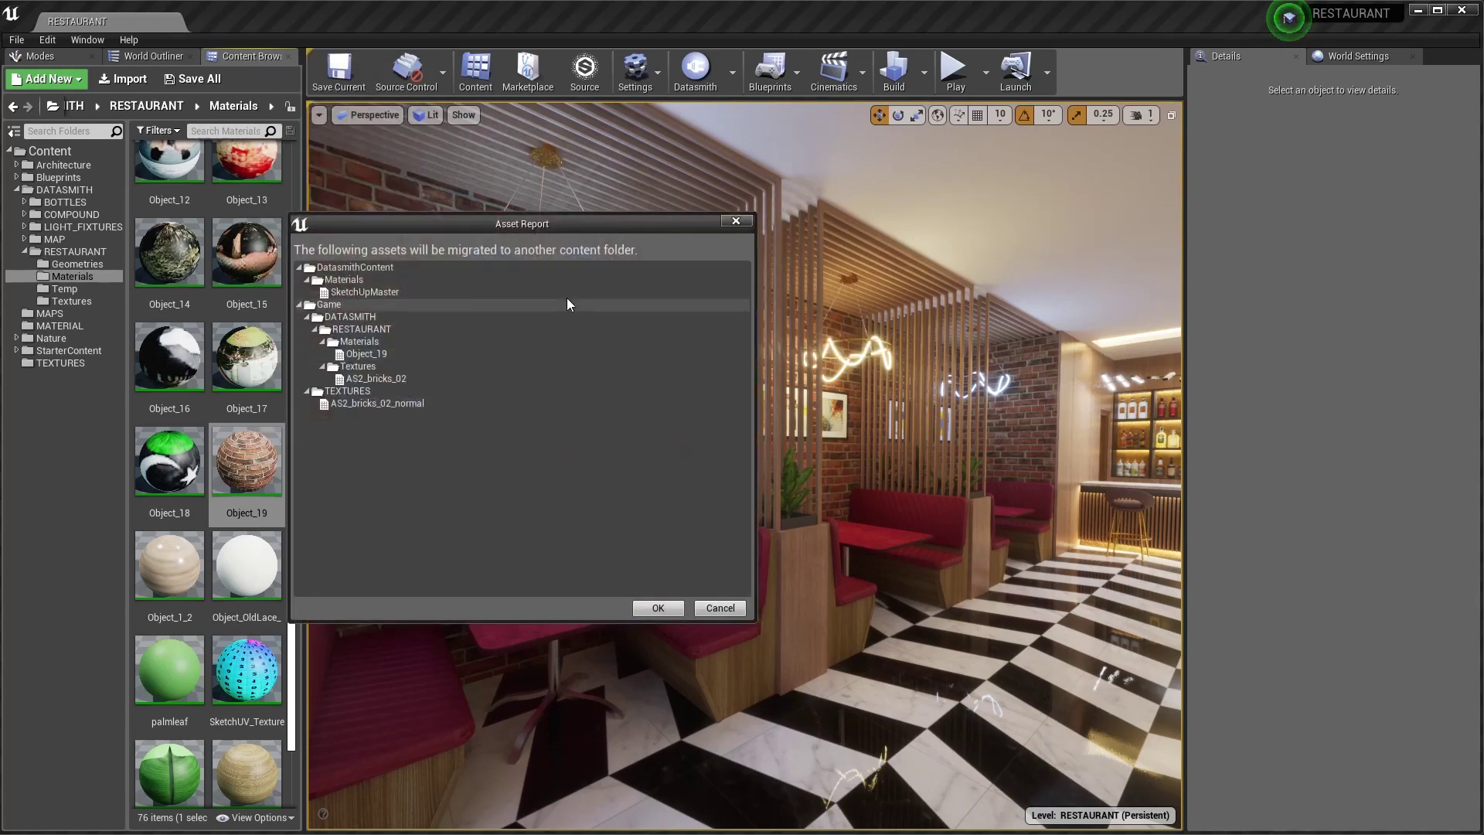
{"action": "left_click", "coordinate": [654, 607]}
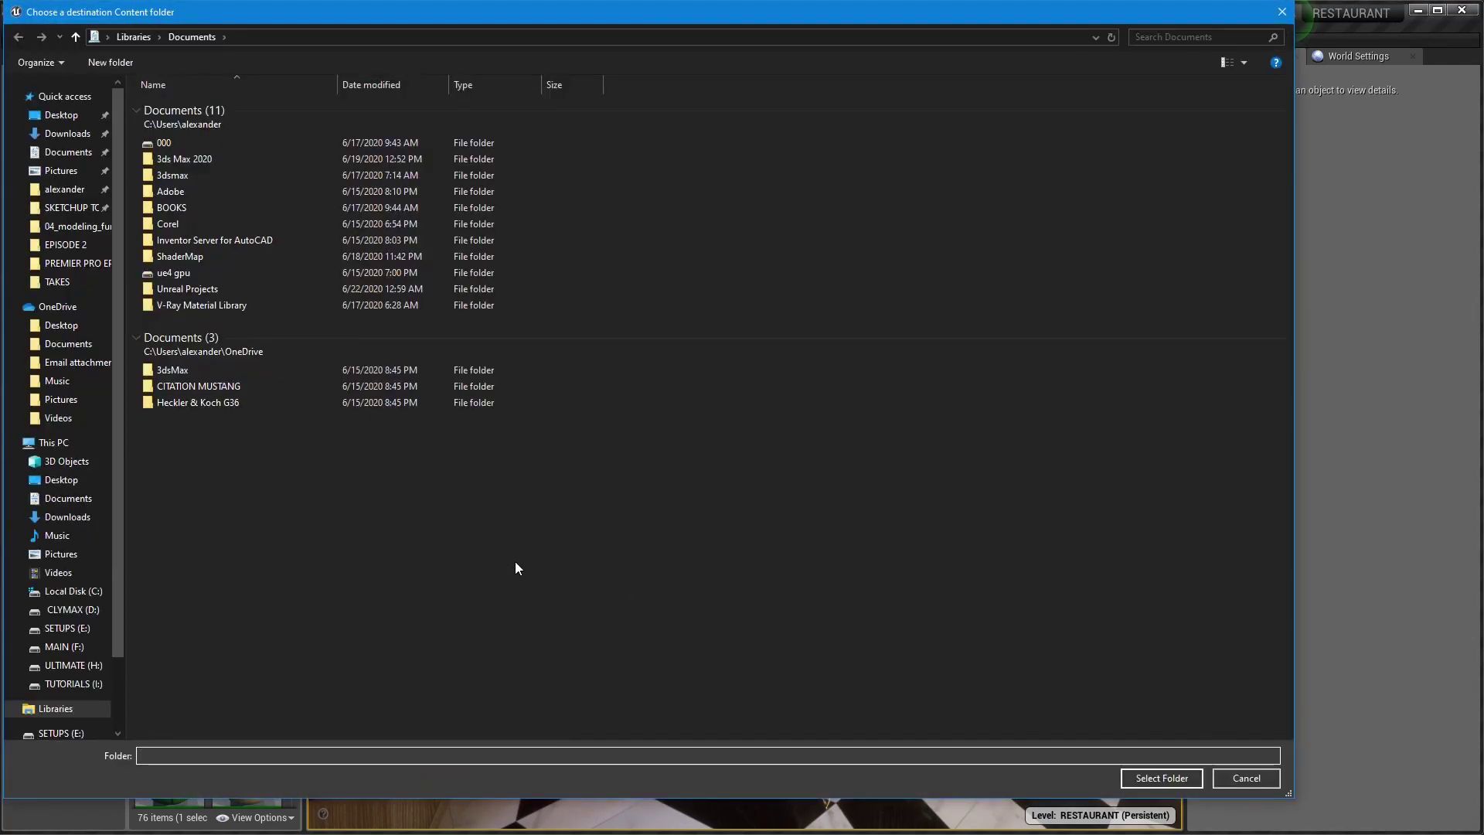
Step: Create a folder named Content on the desktop and choose it as the migration destination
{"action": "left_click", "coordinate": [75, 122]}
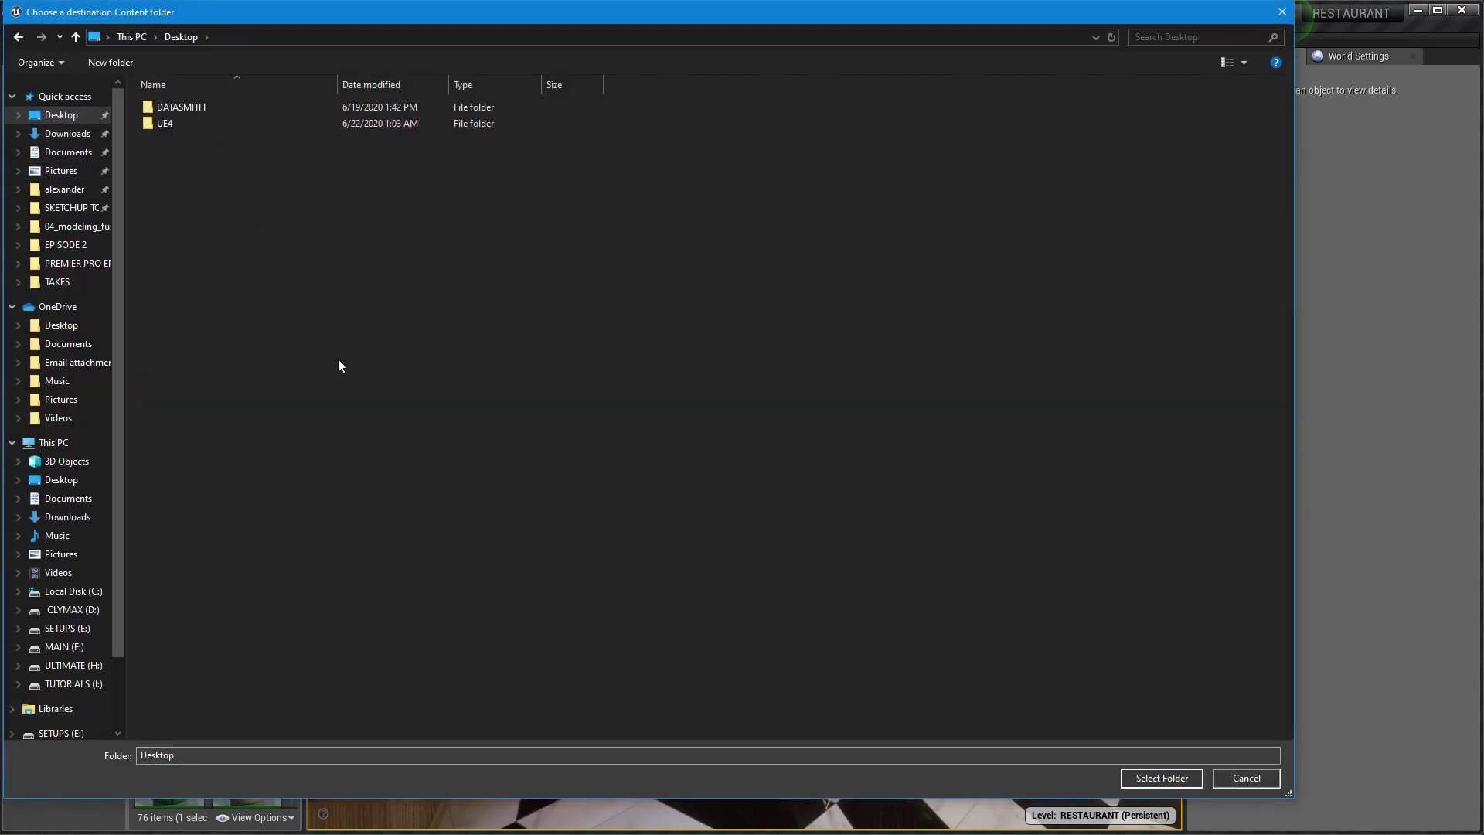
{"action": "right_click", "coordinate": [280, 255]}
{"action": "left_click", "coordinate": [496, 454]}
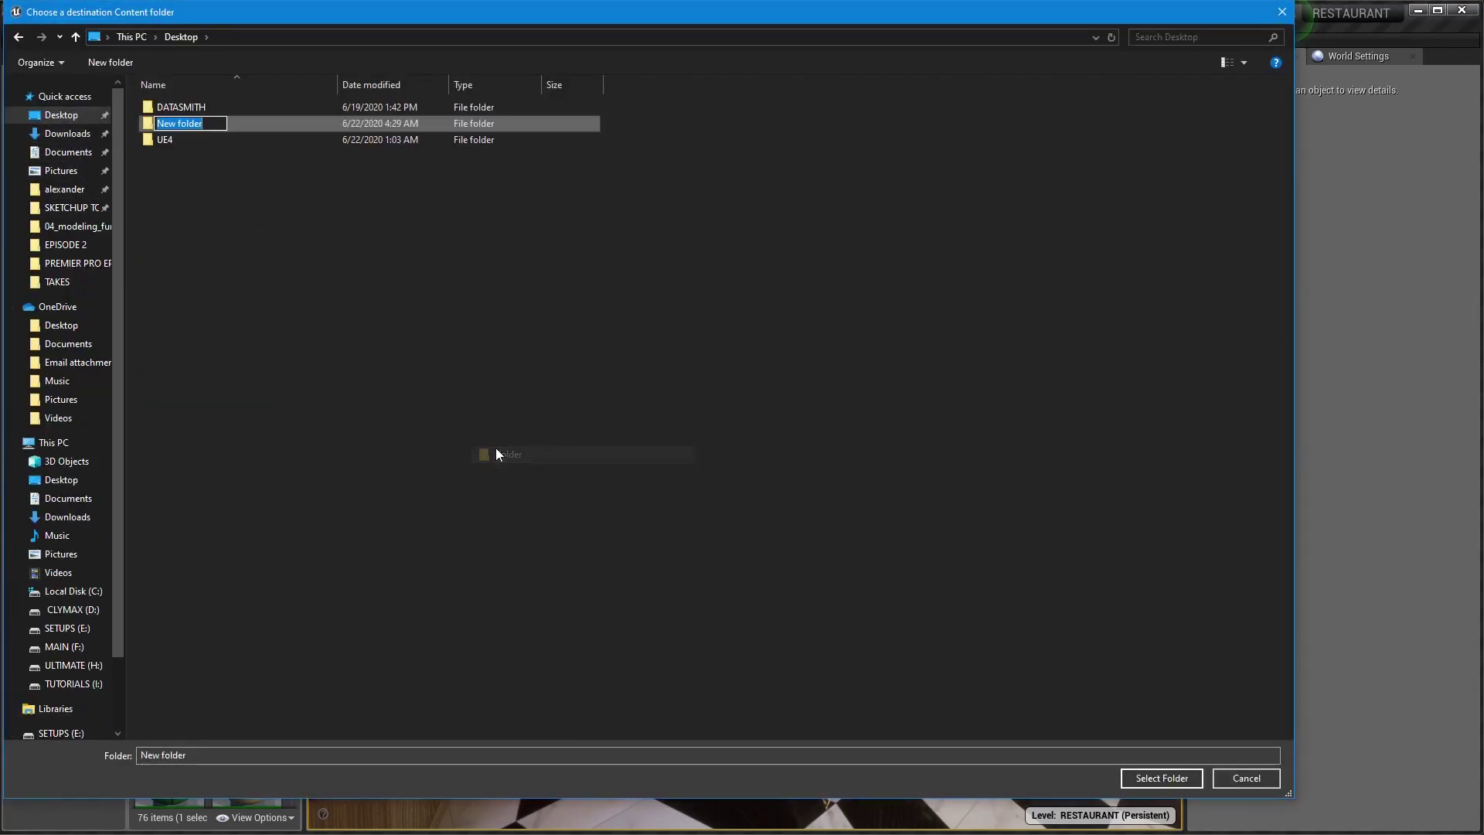
{"action": "type", "text": "Content"}
{"action": "key", "text": "Return"}
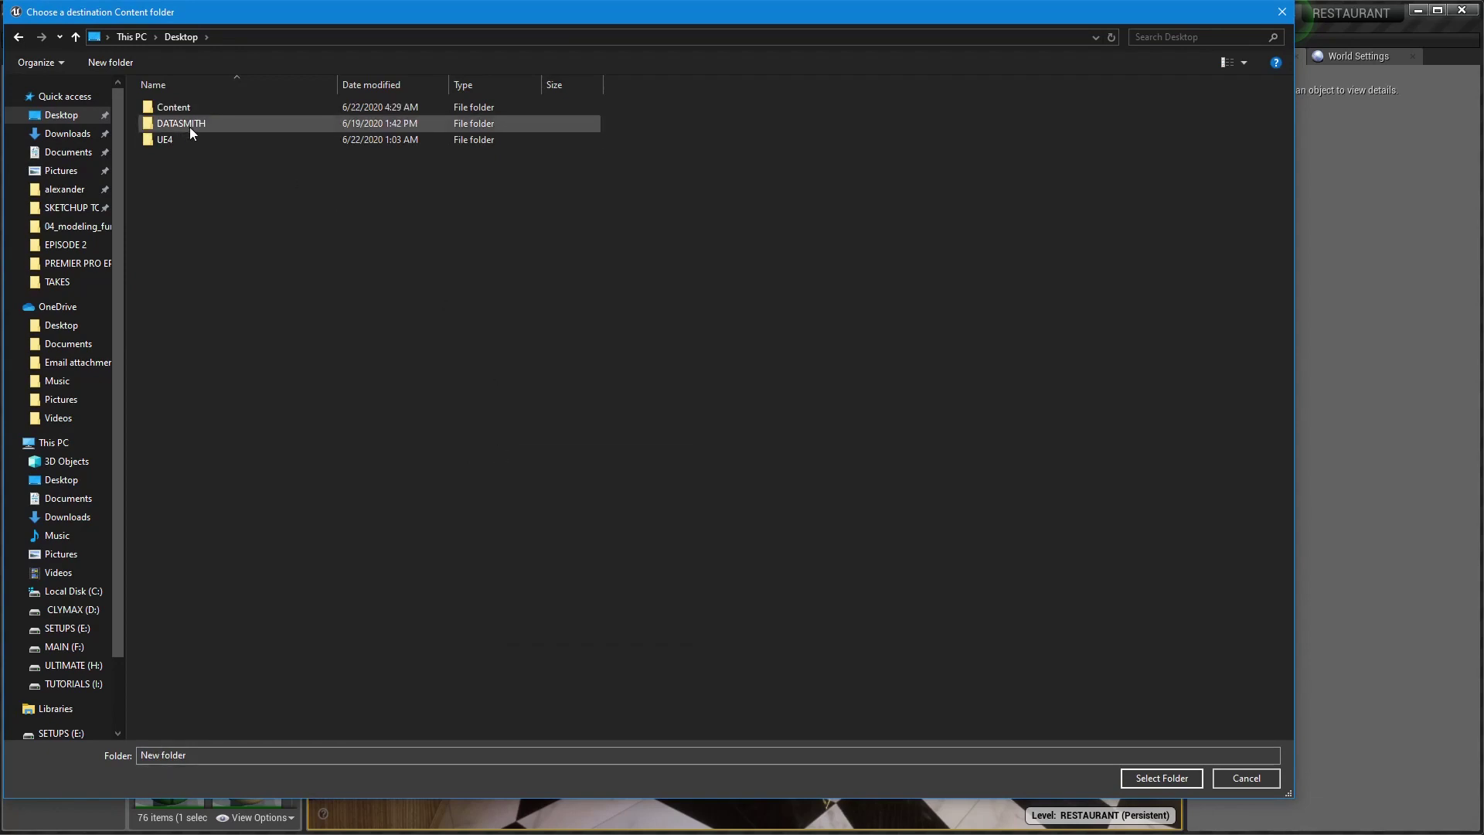
{"action": "left_click", "coordinate": [177, 103]}
{"action": "double_click", "coordinate": [177, 106]}
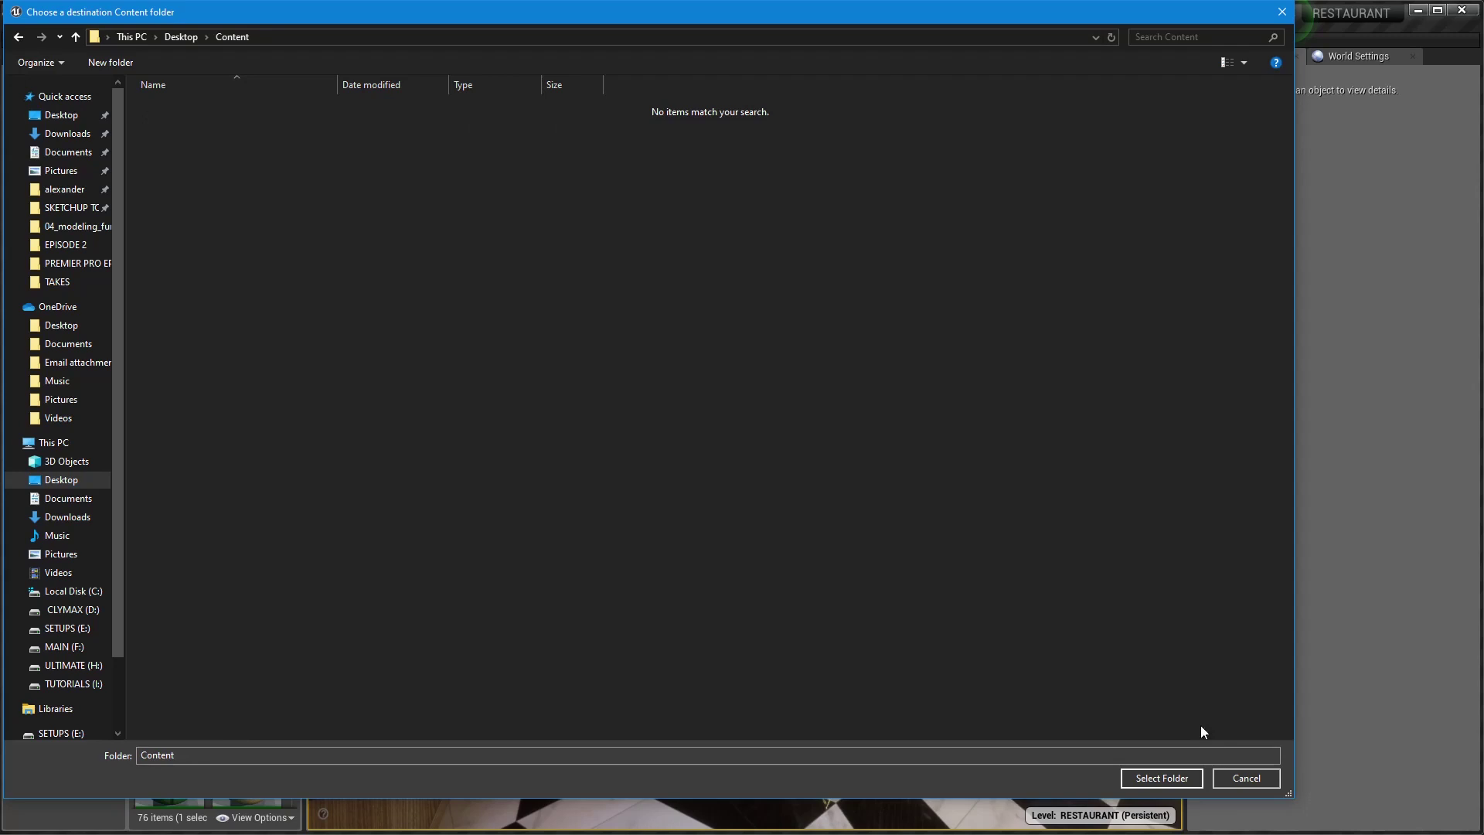
{"action": "left_click", "coordinate": [1179, 778]}
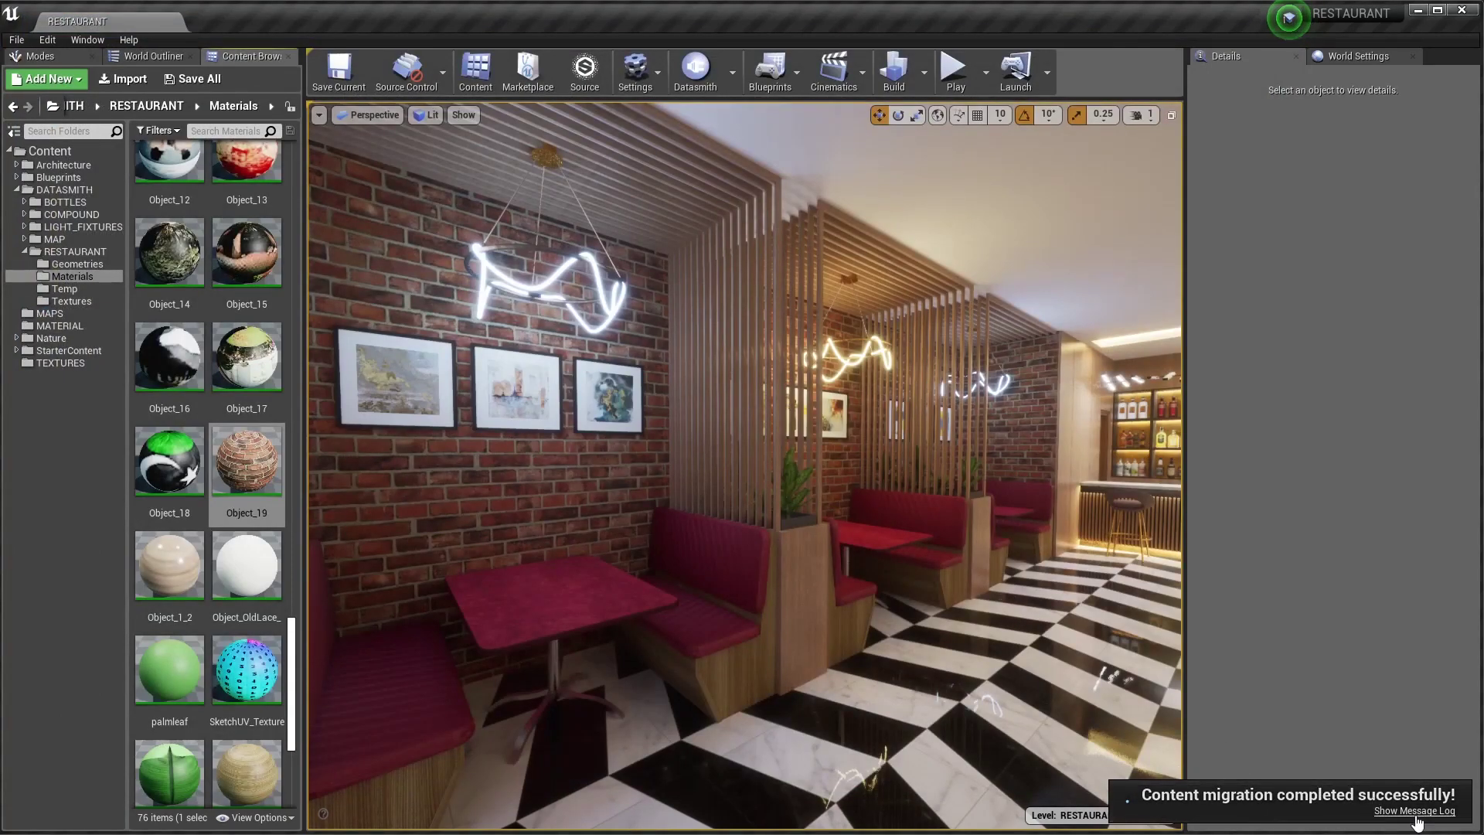
Step: Switch to File Explorer and copy SketchUpMaster.uasset from the Materials folder inside the desktop's Content folder
{"action": "left_click", "coordinate": [1416, 13]}
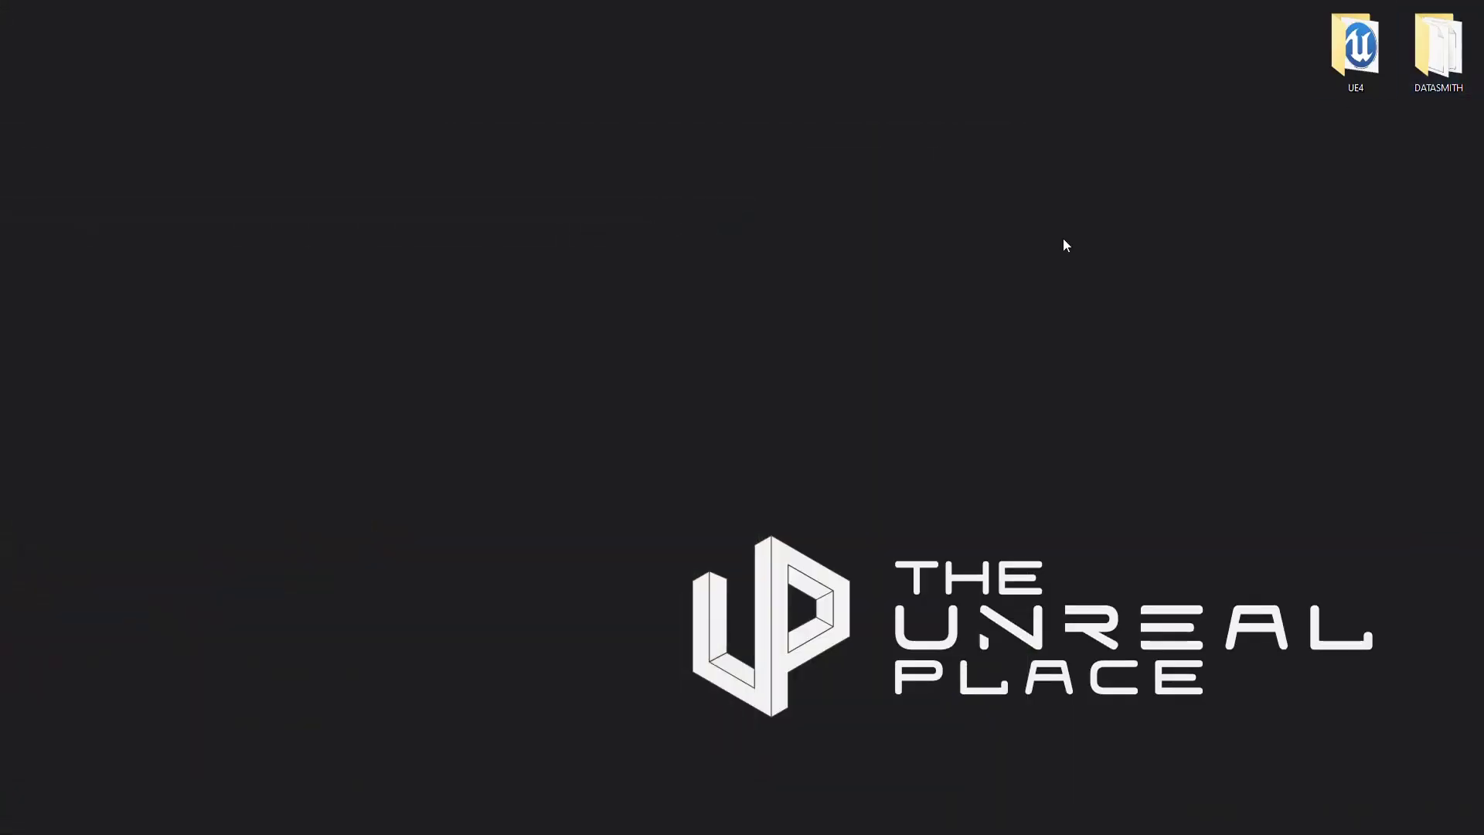
{"action": "left_click_drag", "start_coordinate": [845, 265], "coordinate": [944, 173]}
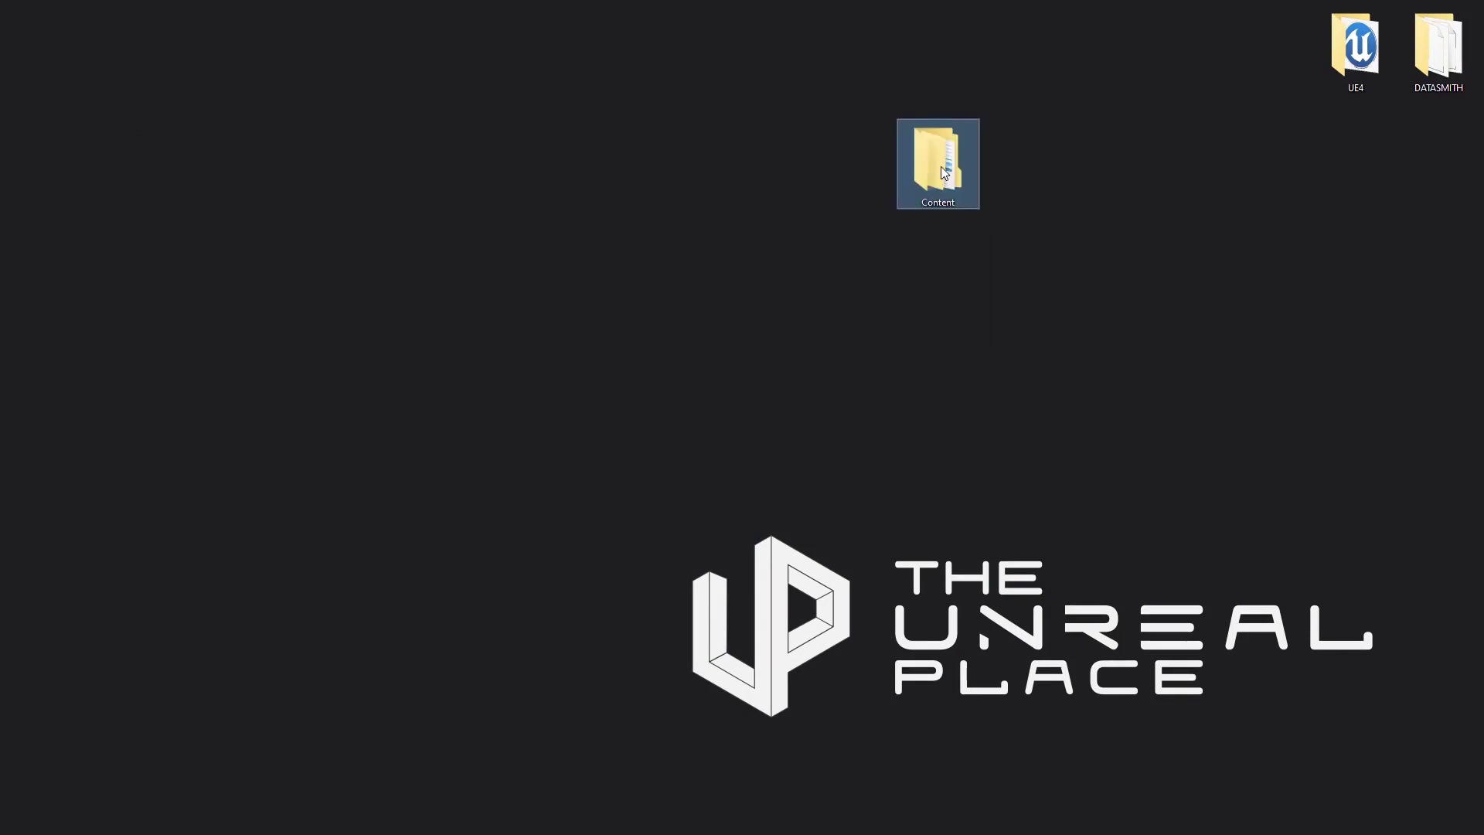
{"action": "double_click", "coordinate": [943, 174]}
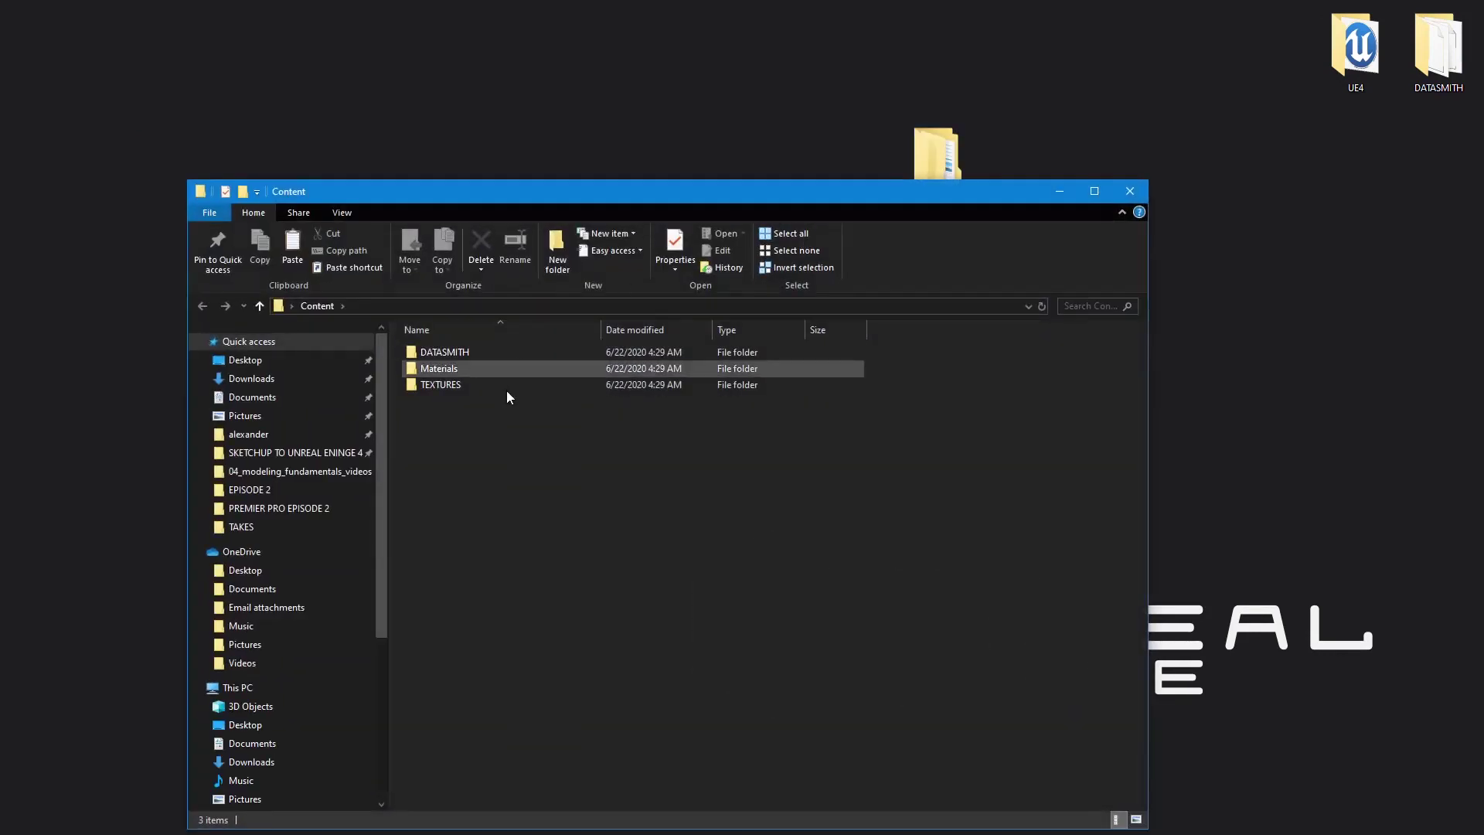
{"action": "double_click", "coordinate": [437, 369]}
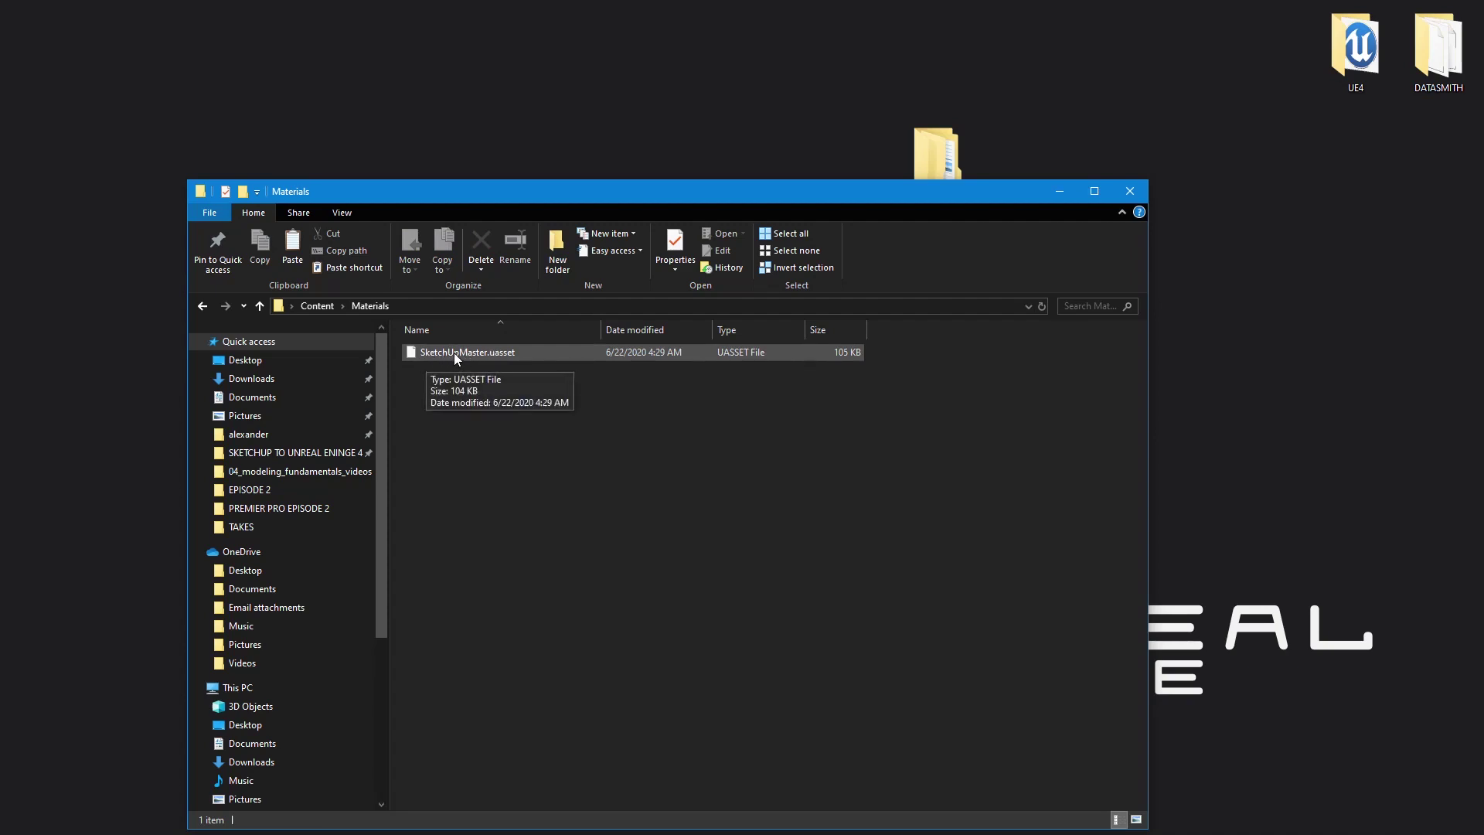
{"action": "left_click", "coordinate": [454, 355]}
{"action": "right_click", "coordinate": [454, 355]}
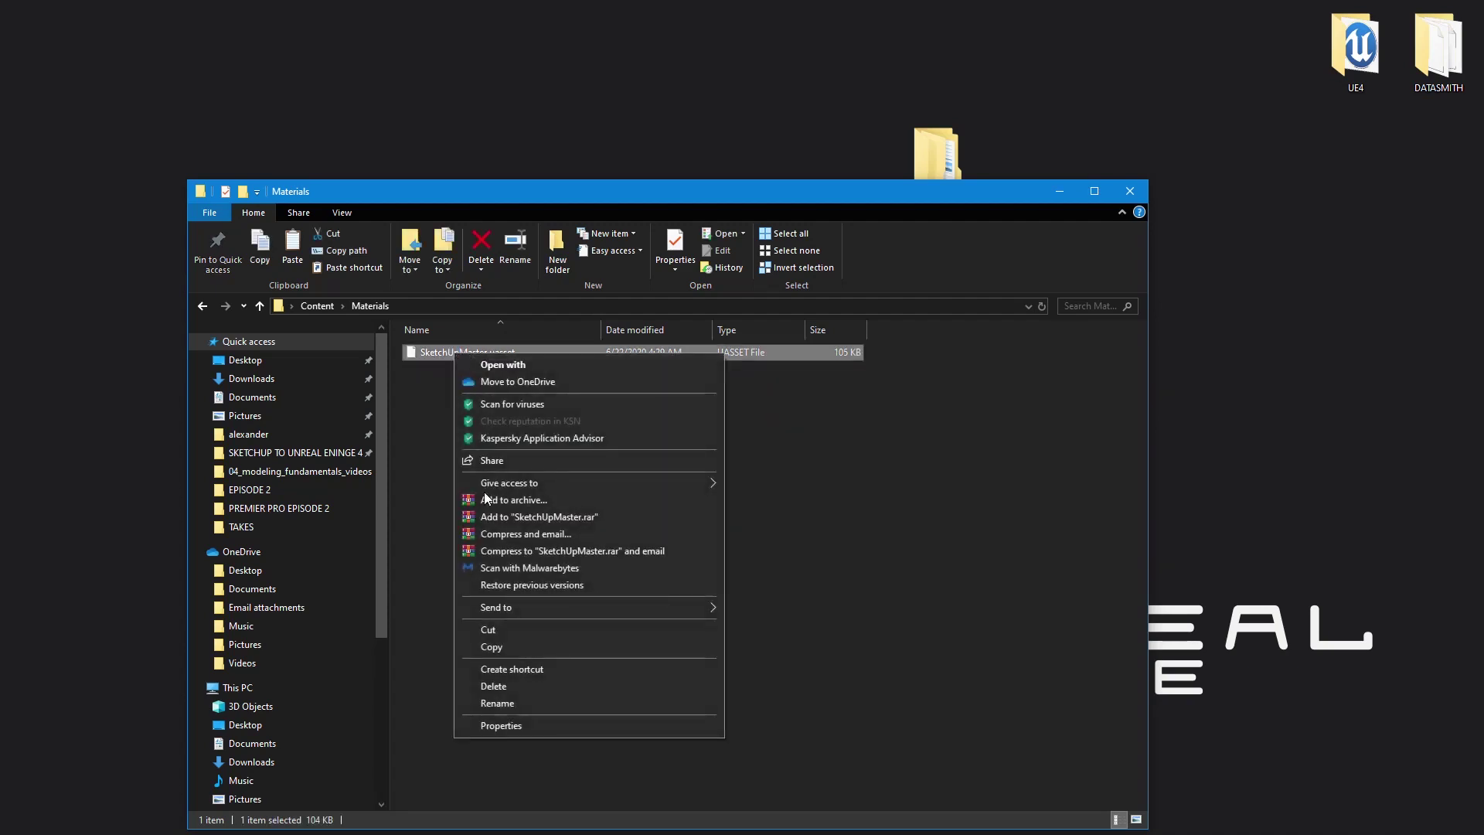
{"action": "left_click", "coordinate": [494, 647]}
{"action": "left_click", "coordinate": [1143, 190]}
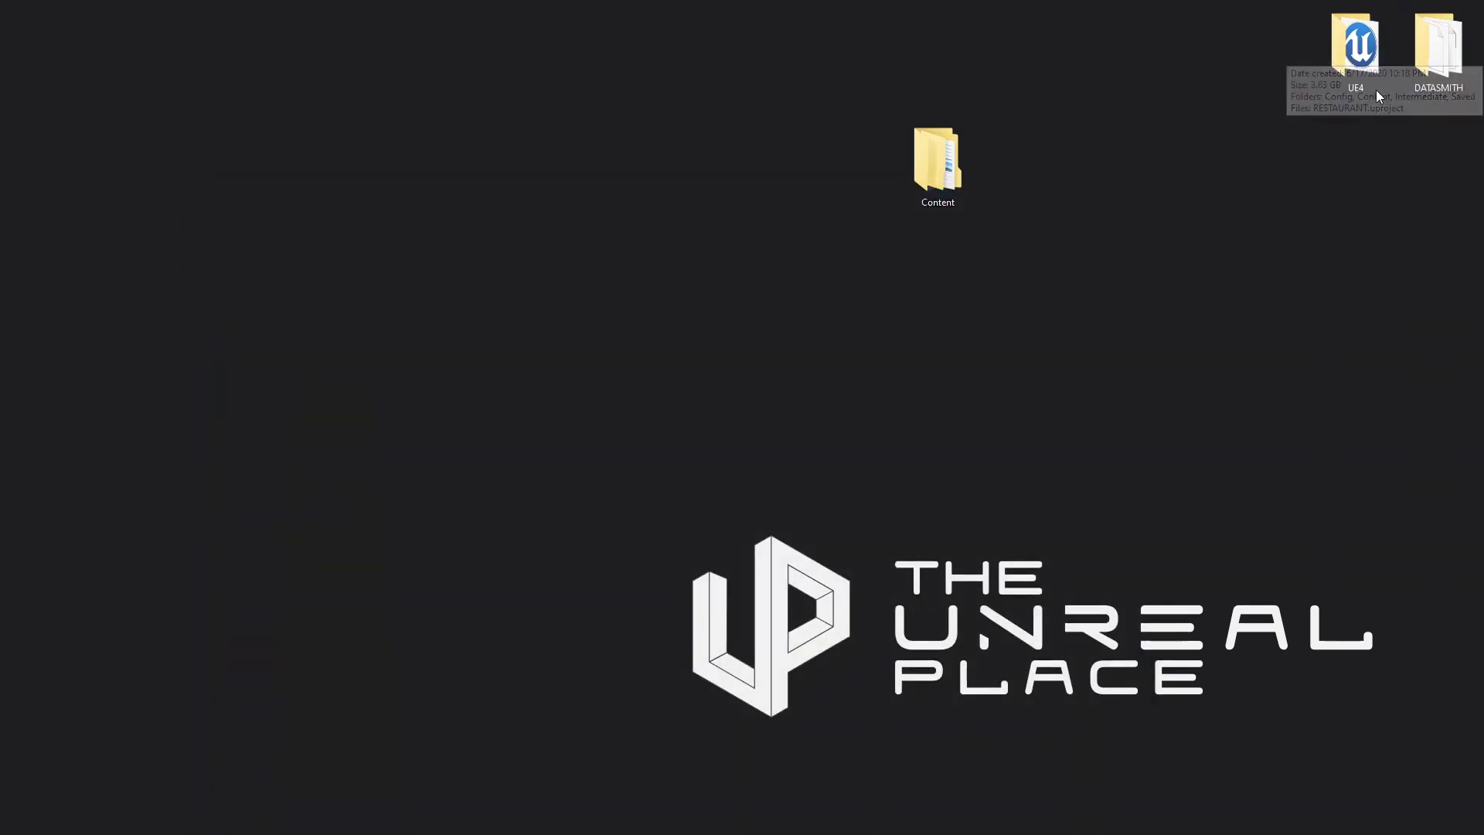
Step: Paste SketchUpMaster.uasset into the MATERIAL folder within the Content folder of the UE4 project
{"action": "double_click", "coordinate": [1333, 59]}
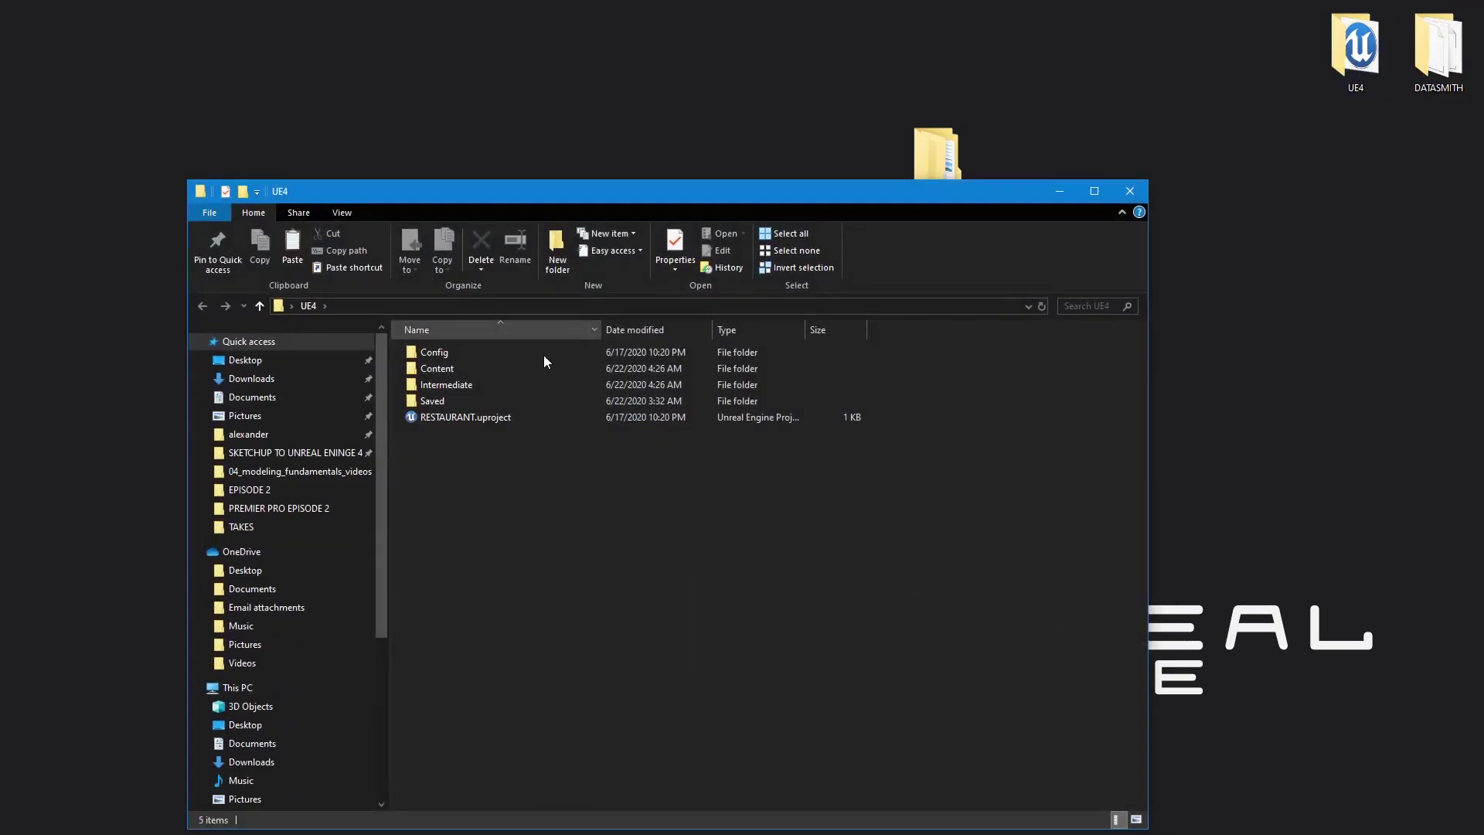
{"action": "double_click", "coordinate": [439, 371]}
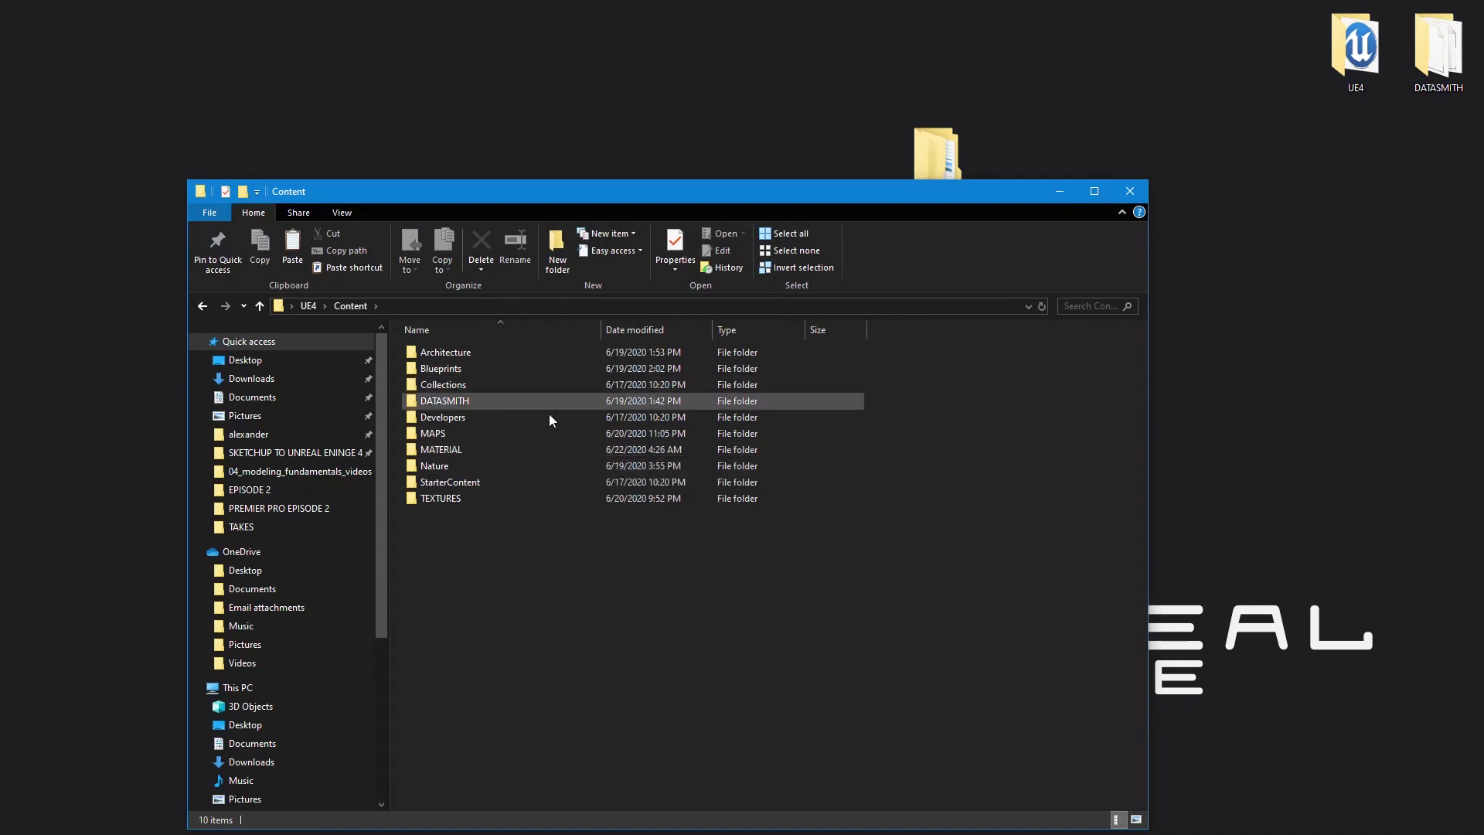
{"action": "double_click", "coordinate": [456, 451]}
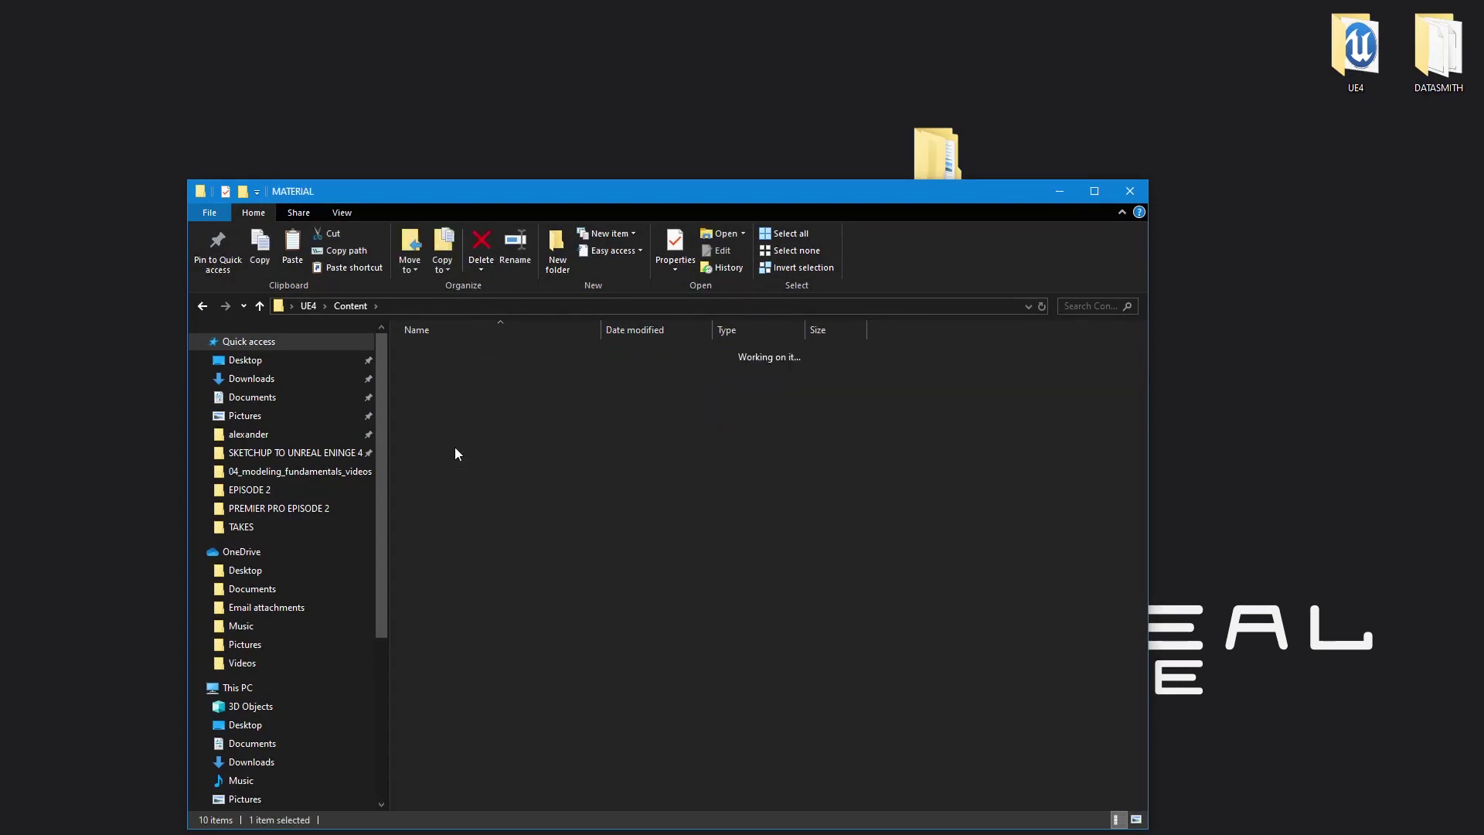
{"action": "right_click", "coordinate": [453, 488]}
{"action": "left_click", "coordinate": [499, 596]}
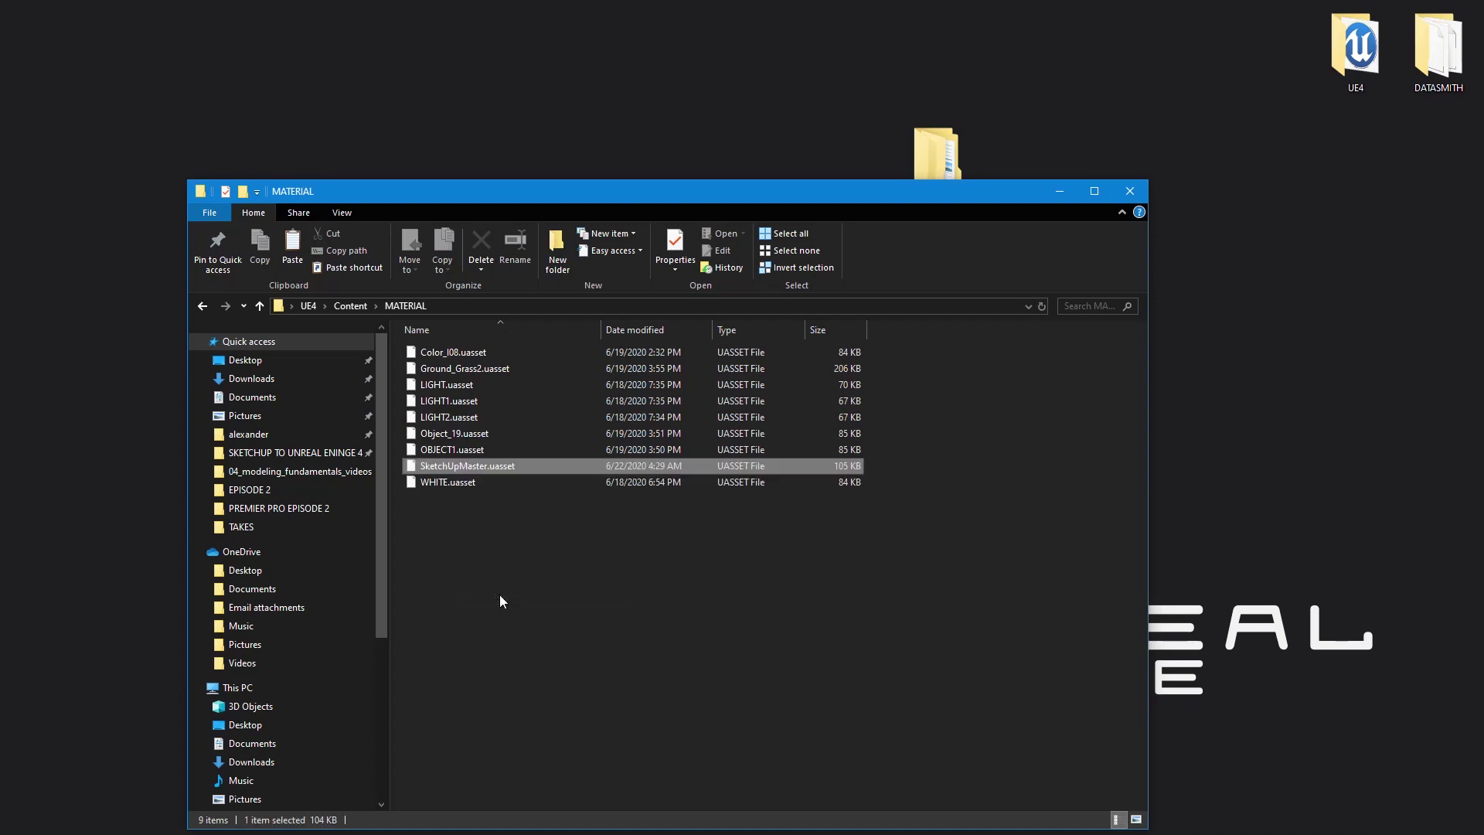
Step: Close the file window, return to Unreal Editor and locate SketchUpMaster in the project's MATERIAL content folder
{"action": "left_click", "coordinate": [1130, 191]}
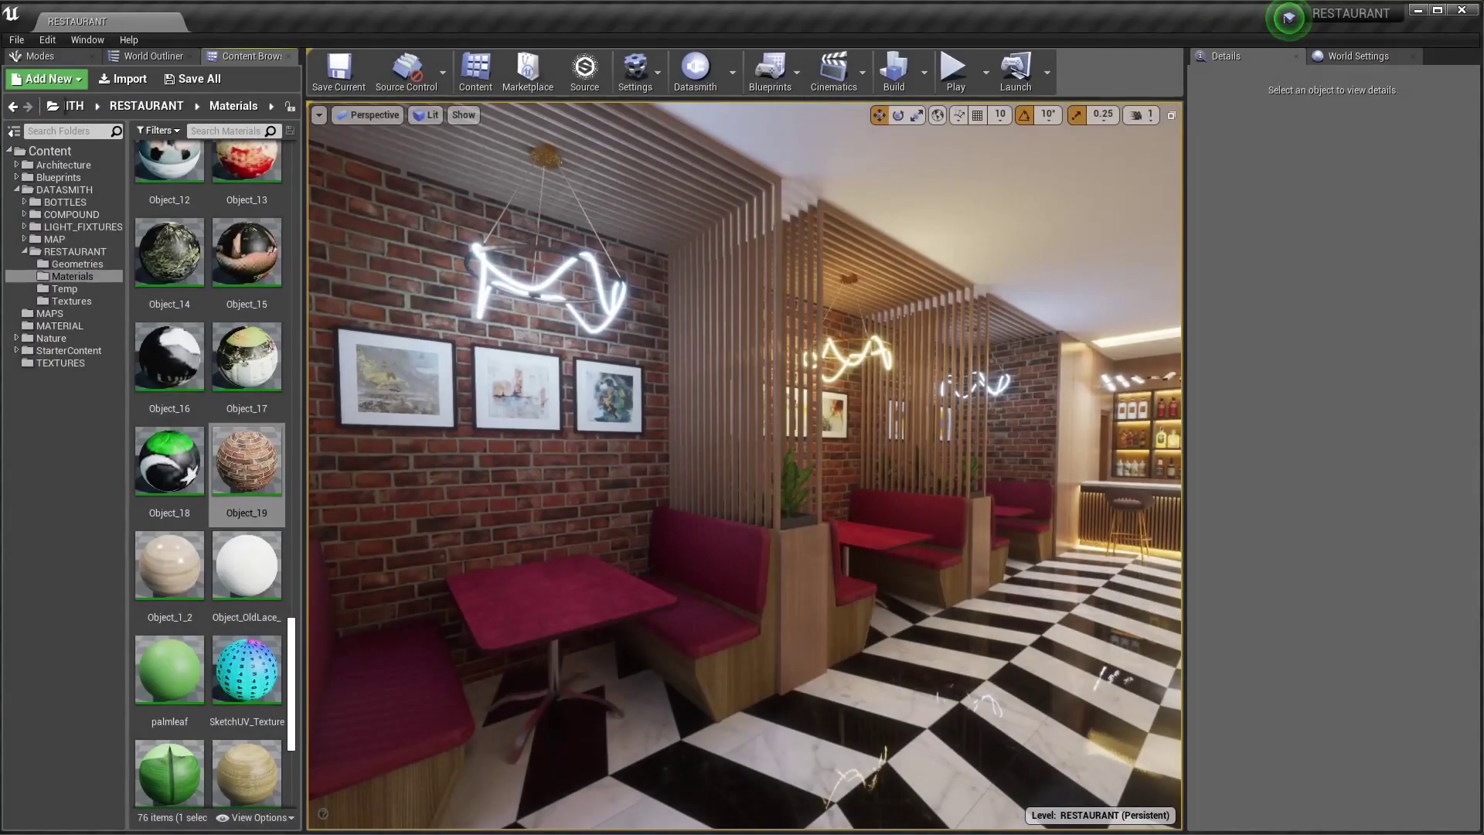
{"action": "left_click", "coordinate": [78, 325]}
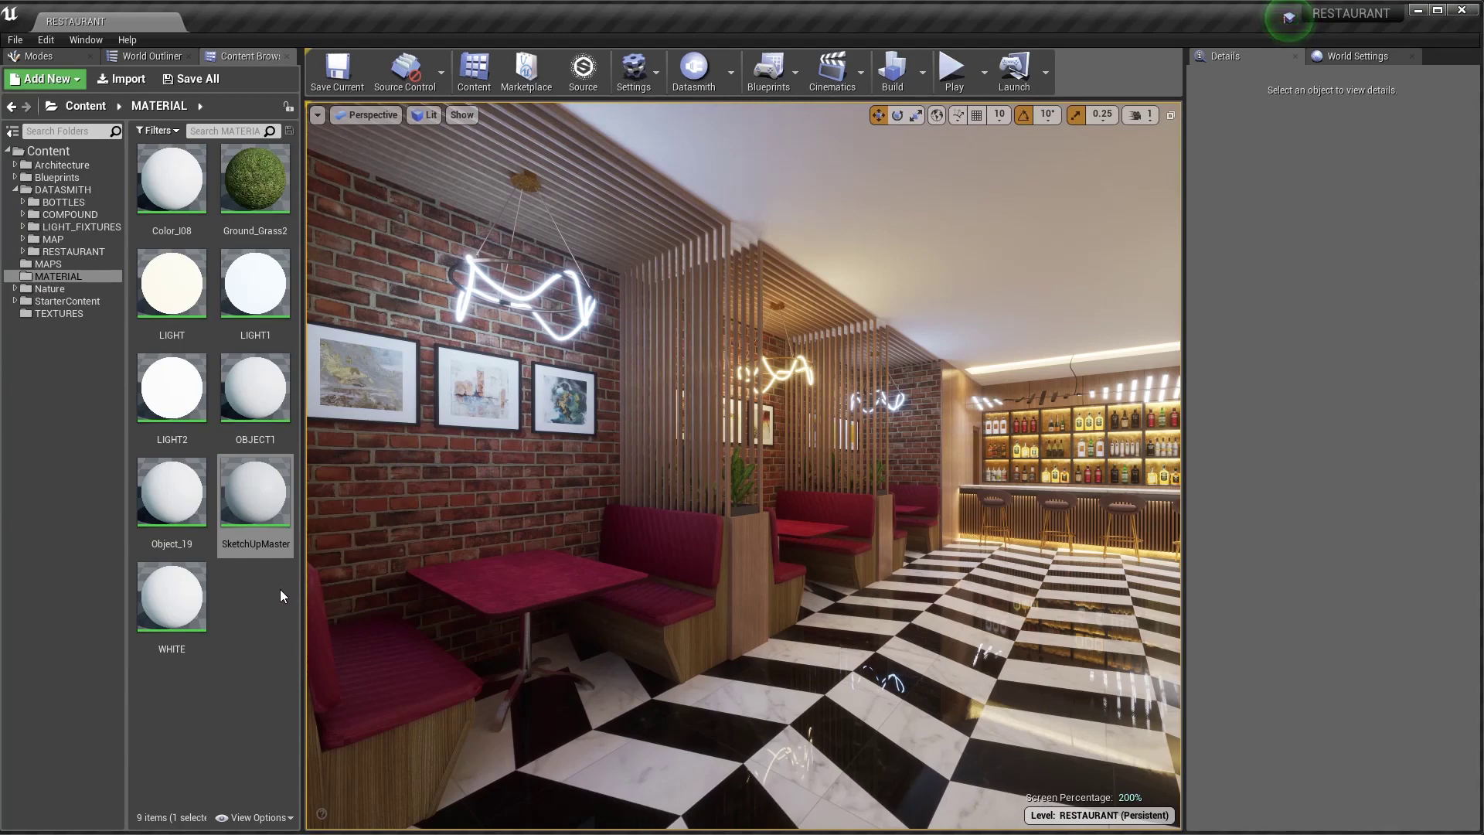
{"action": "mouse_move", "coordinate": [245, 547]}
Step: Select the brick wall, open its Object_19 material instance and bring the Parent setting into view
{"action": "left_click", "coordinate": [456, 490]}
{"action": "left_click", "coordinate": [1375, 475]}
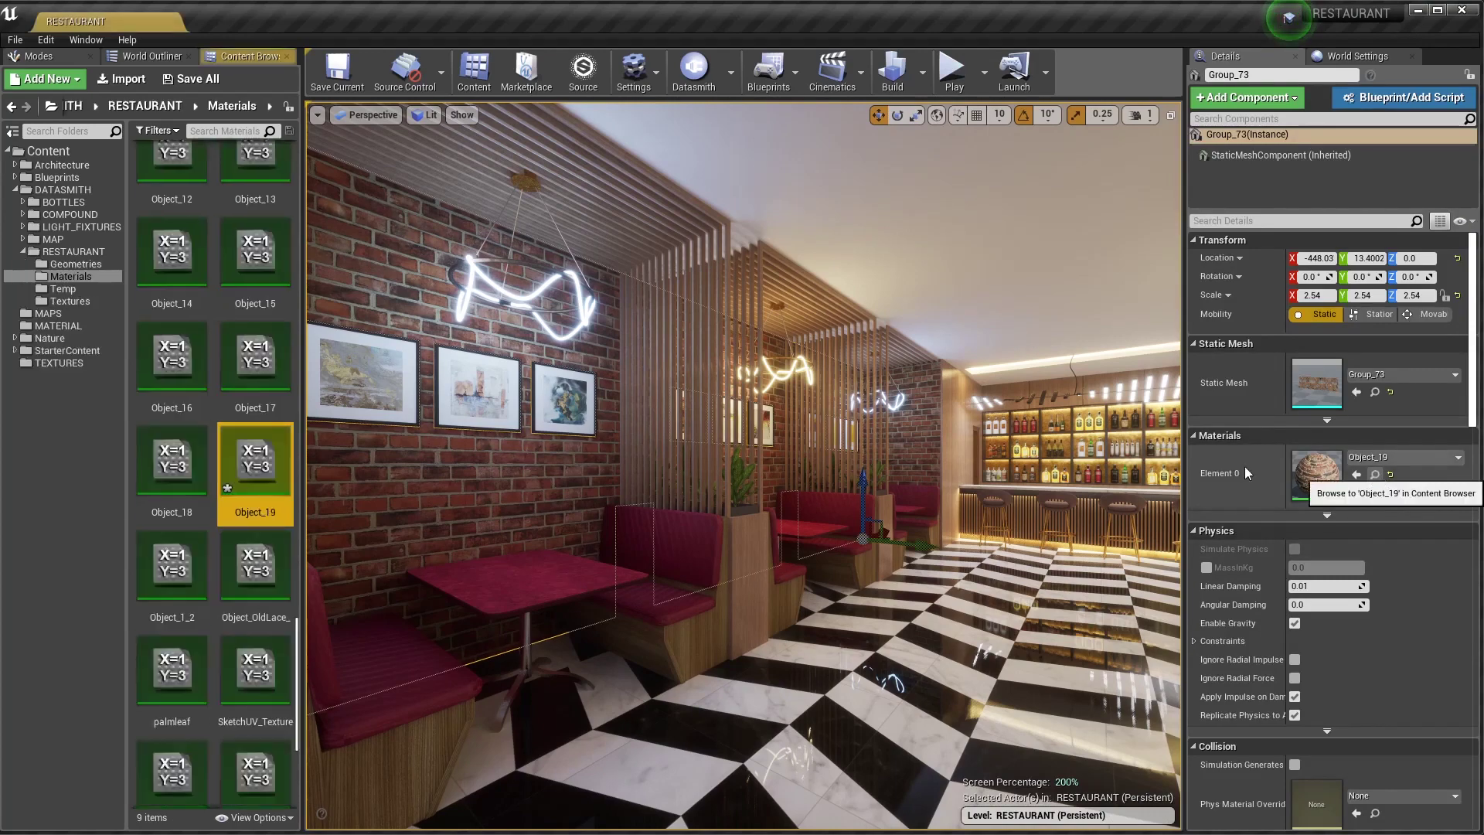
{"action": "double_click", "coordinate": [264, 459]}
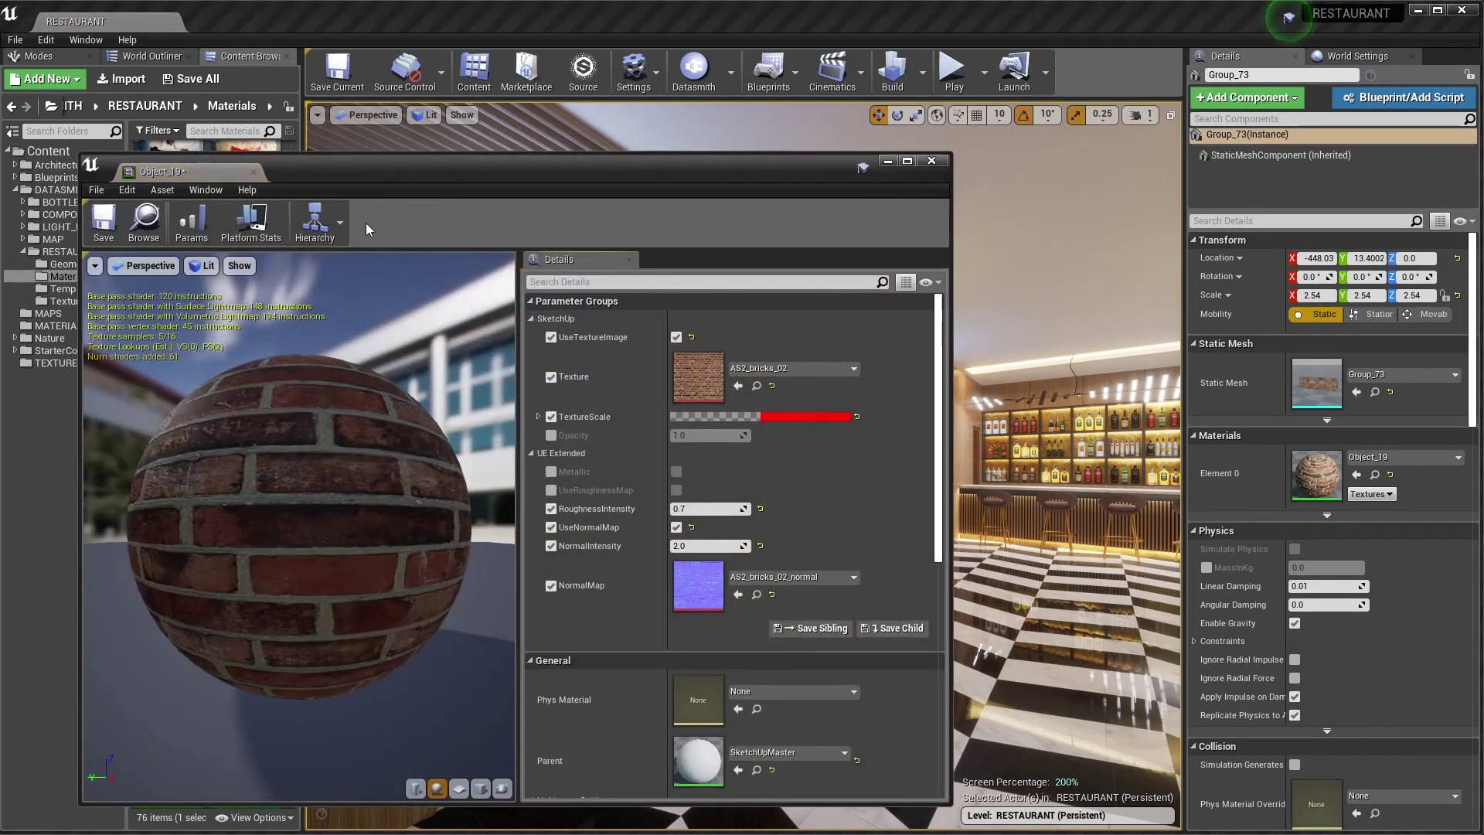
{"action": "left_click_drag", "start_coordinate": [343, 175], "coordinate": [602, 151]}
{"action": "scroll", "coordinate": [966, 618], "scroll_direction": "down", "scroll_amount": 2}
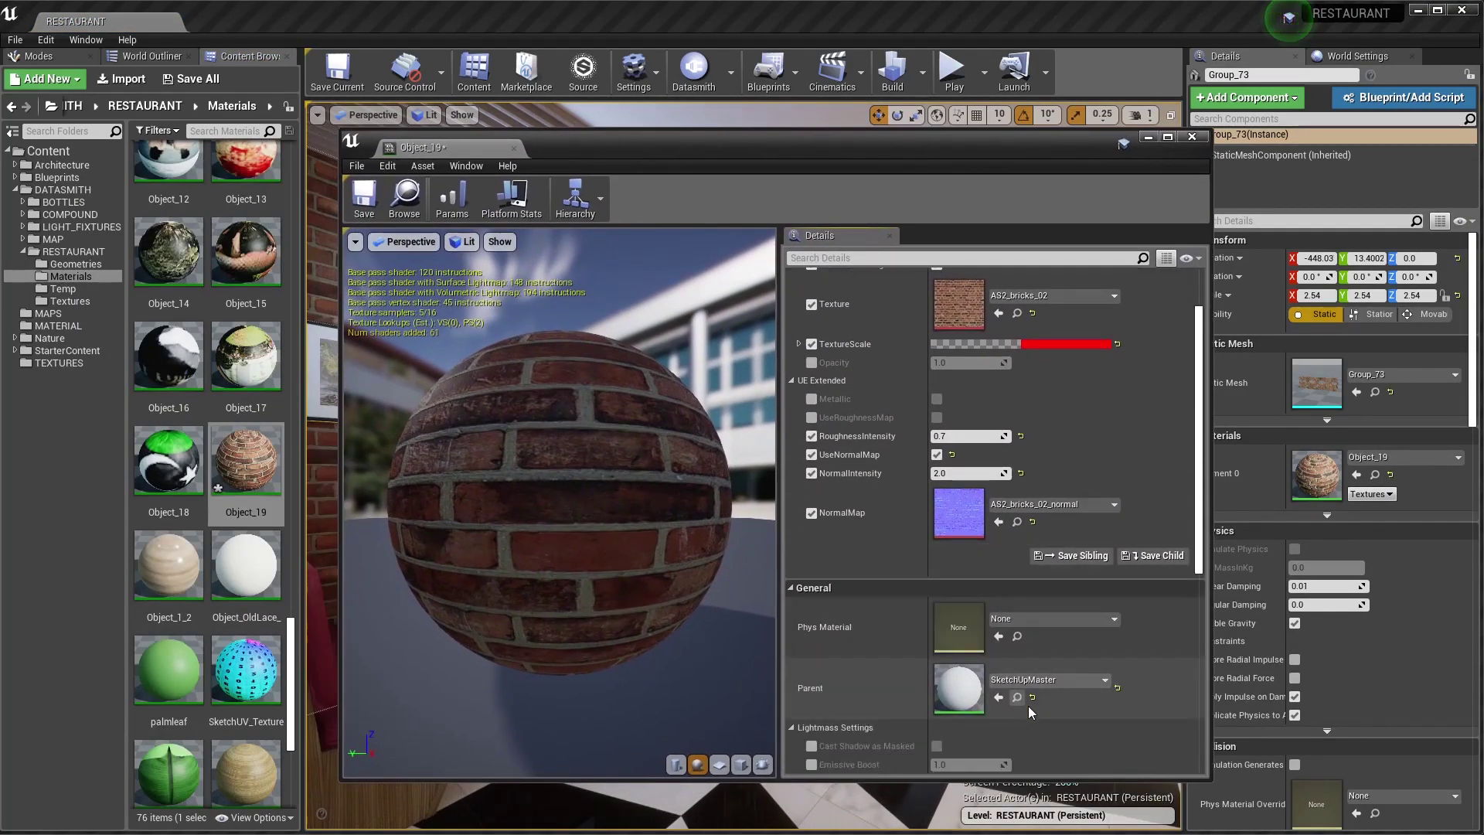
Step: Set Object_19's parent to the SketchUpMaster material from the MATERIAL folder and save the instance
{"action": "left_click", "coordinate": [59, 330]}
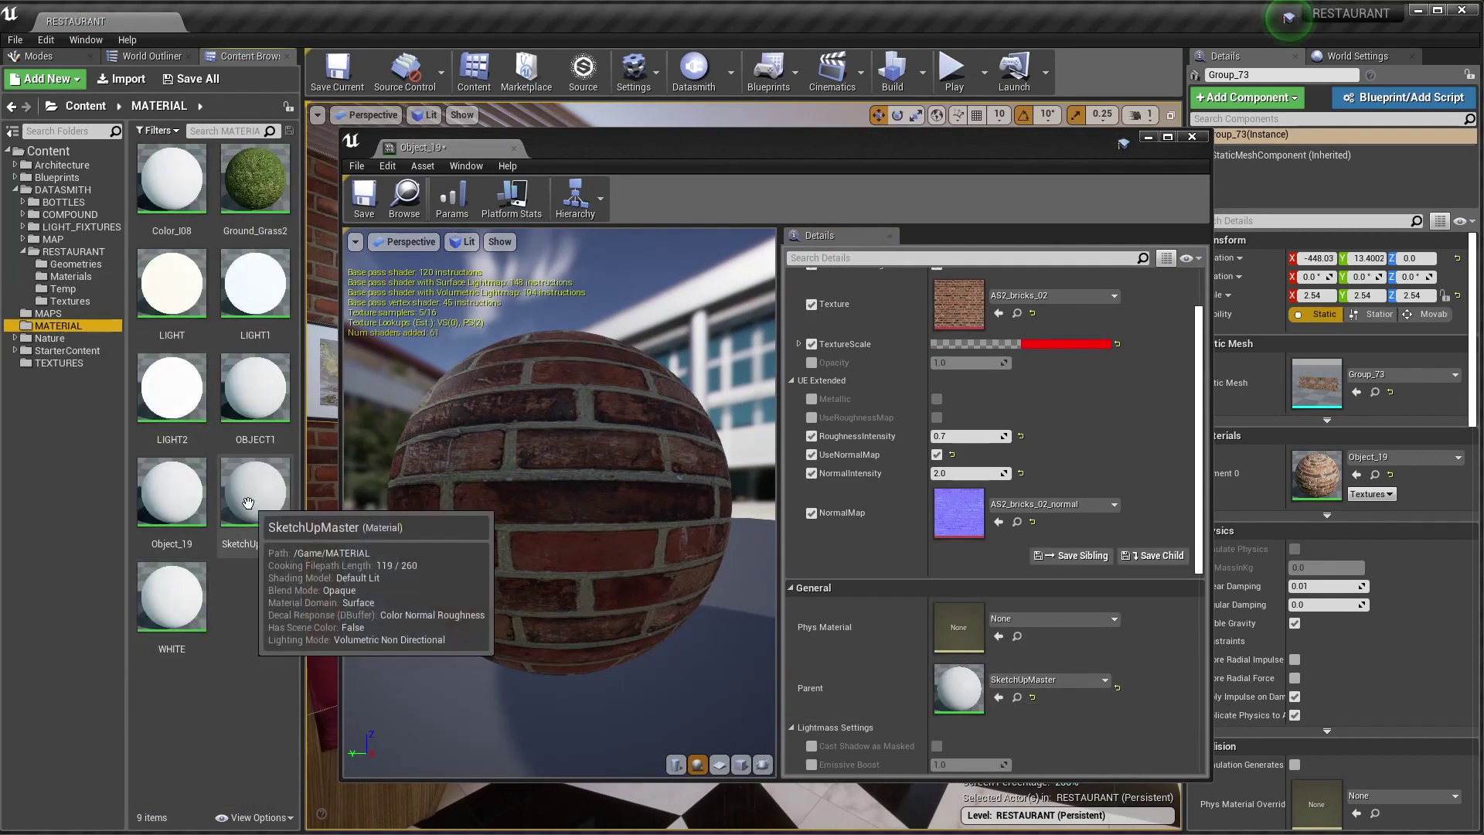
{"action": "left_click_drag", "start_coordinate": [248, 503], "coordinate": [959, 684]}
{"action": "left_click", "coordinate": [364, 198]}
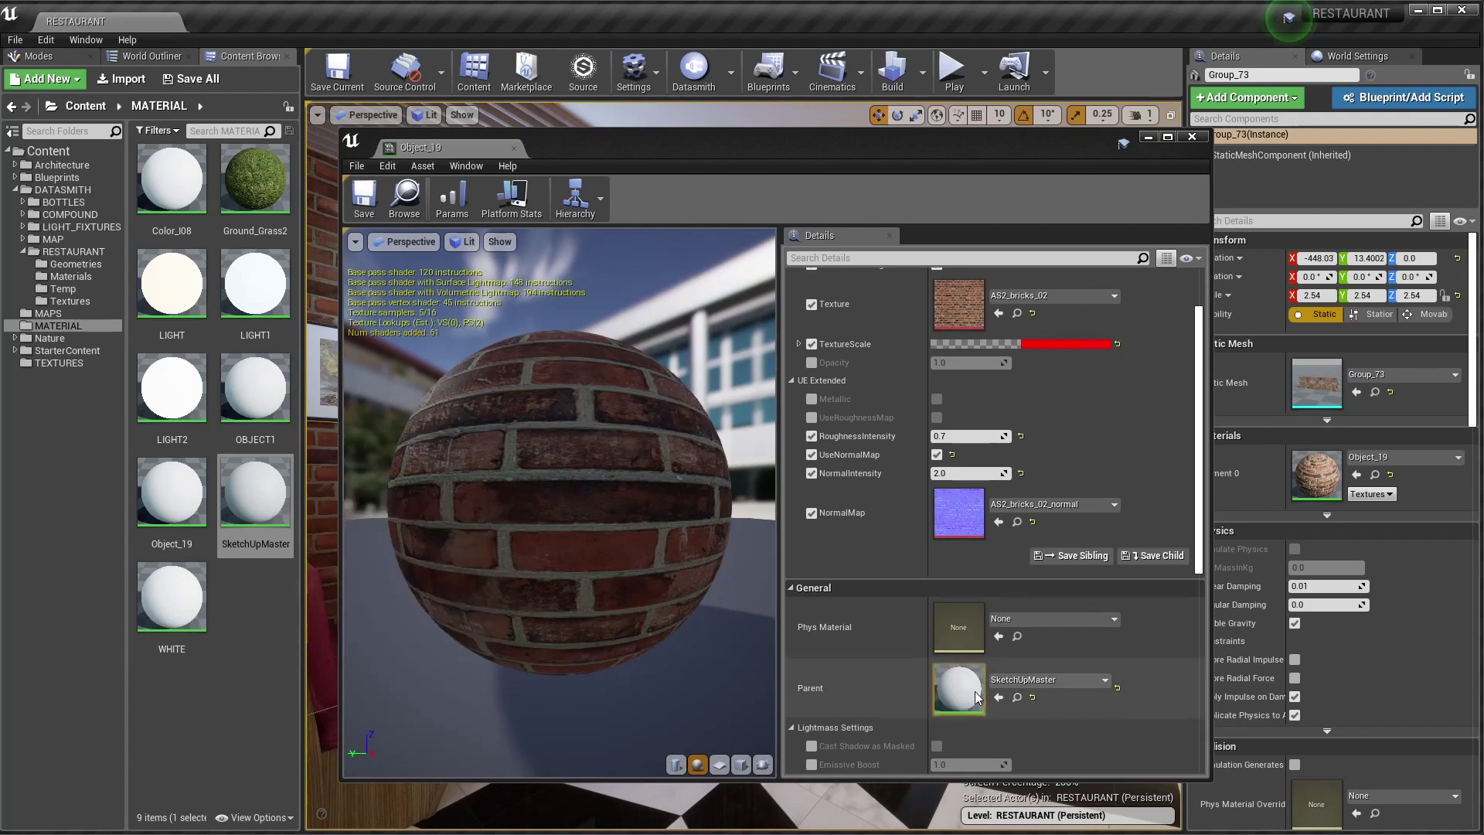
Step: Open the SketchUpMaster material and insert a Multiply node between the upper Switch output and the Base Color input
{"action": "double_click", "coordinate": [253, 496]}
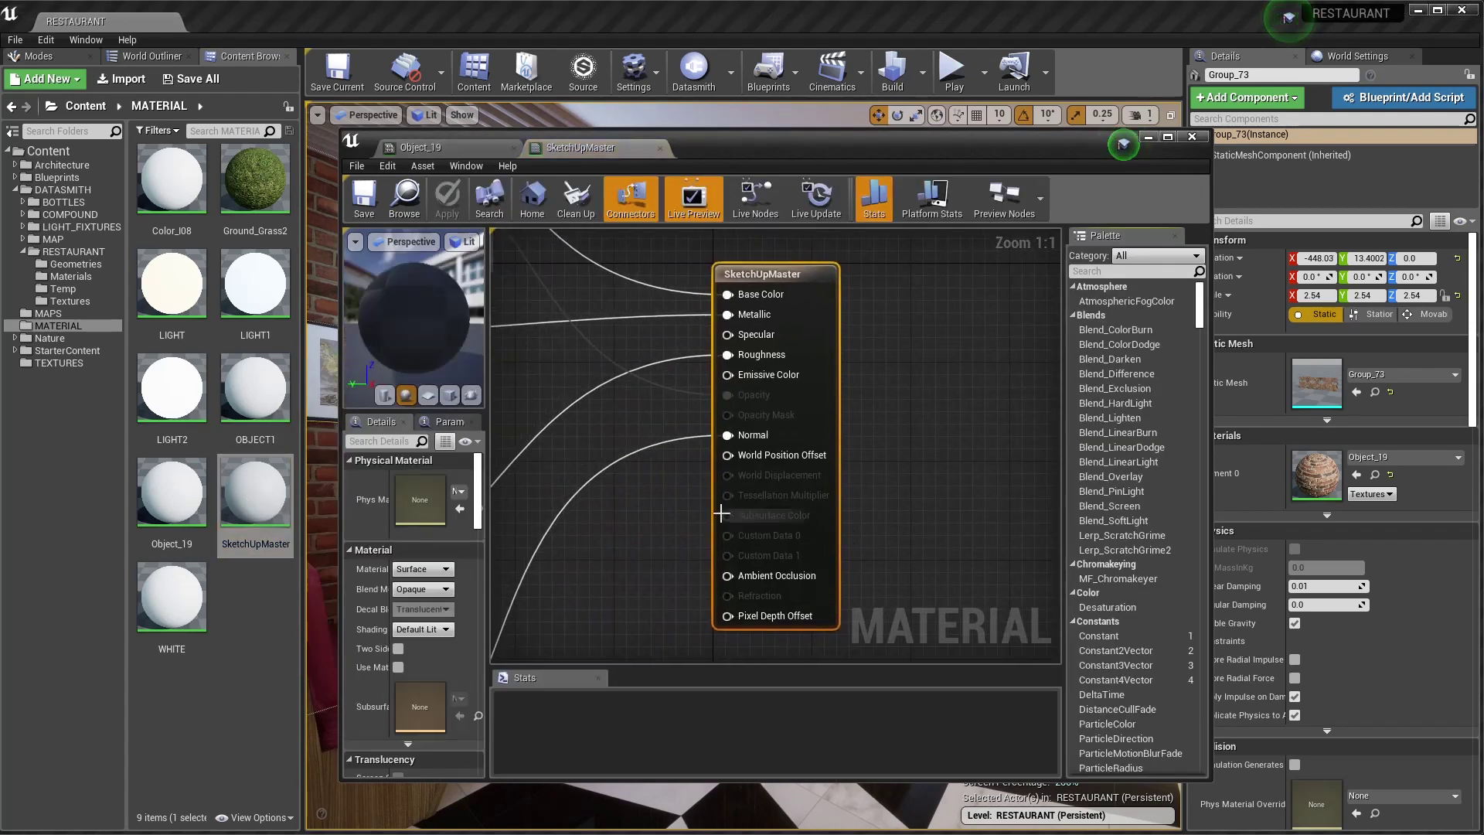
{"action": "scroll", "coordinate": [693, 517], "scroll_direction": "down", "scroll_amount": 4}
{"action": "scroll", "coordinate": [657, 346], "scroll_direction": "up", "scroll_amount": 1}
{"action": "right_click_drag", "start_coordinate": [657, 345], "coordinate": [784, 449]}
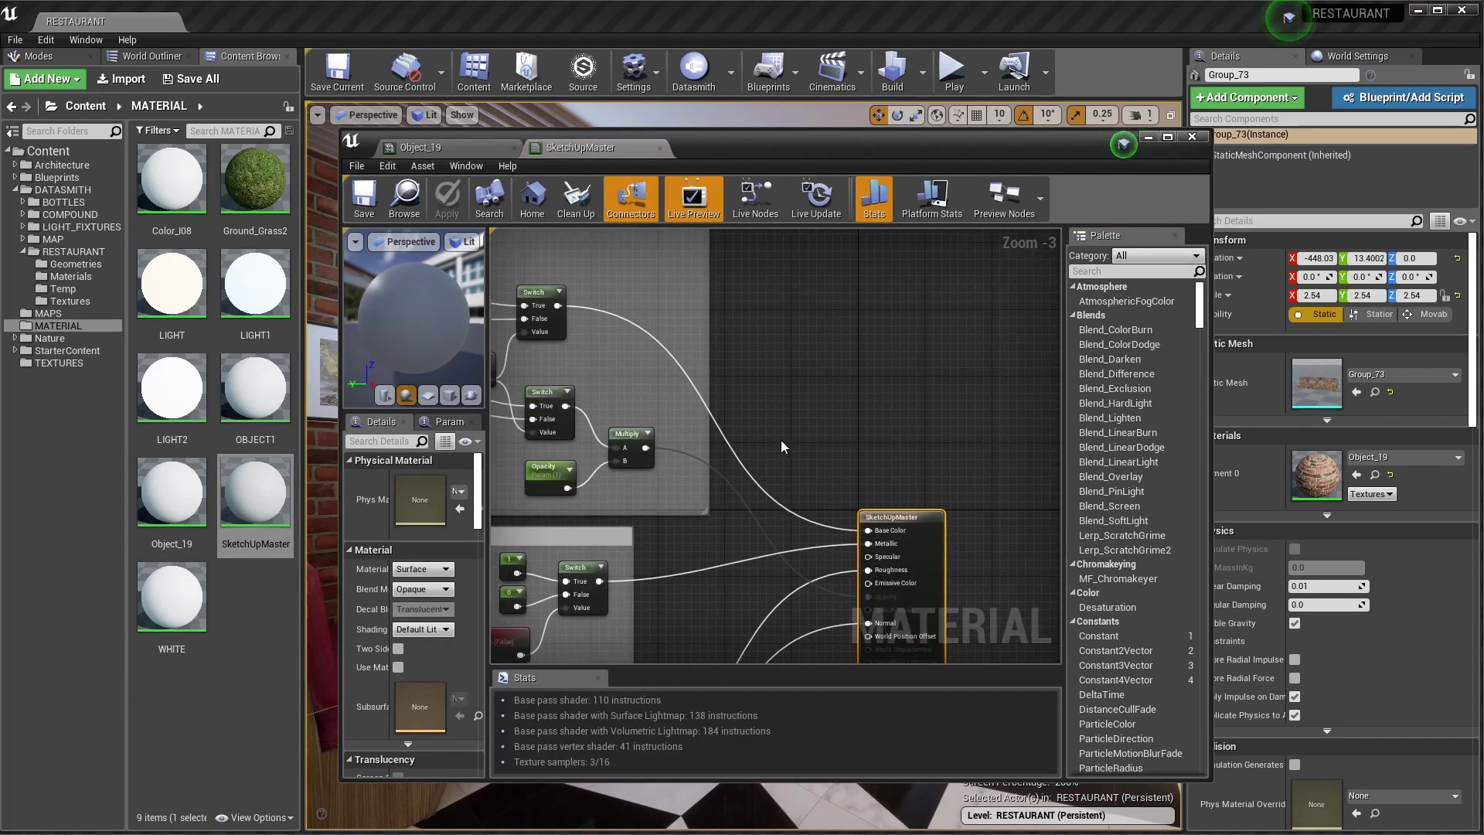
{"action": "left_click", "coordinate": [780, 439]}
{"action": "mouse_move", "coordinate": [781, 441]}
{"action": "right_mouse_down"}
{"action": "mouse_move", "coordinate": [778, 386]}
{"action": "mouse_move", "coordinate": [811, 411]}
{"action": "right_mouse_up"}
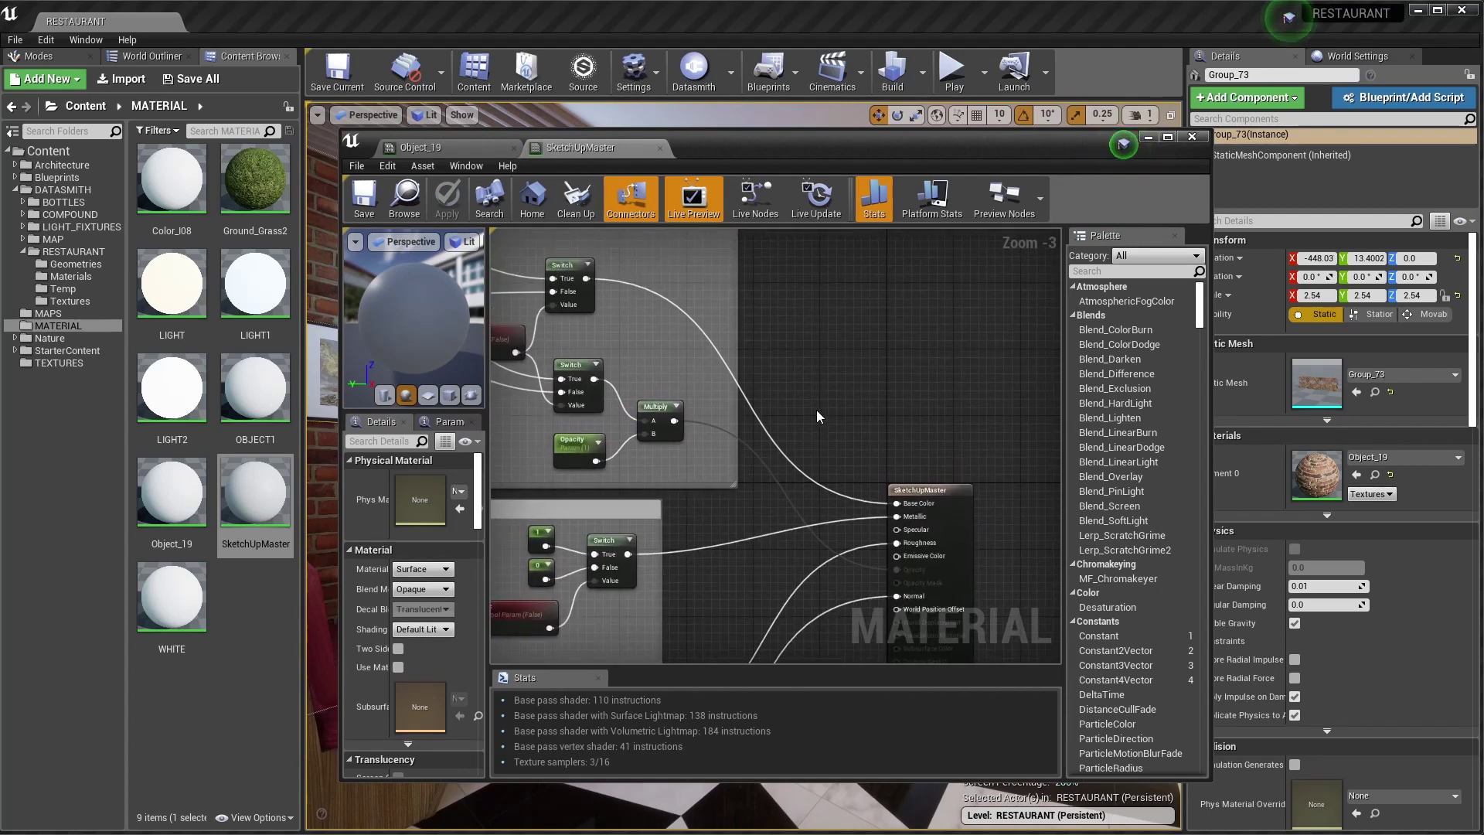
{"action": "left_click", "coordinate": [820, 416]}
{"action": "mouse_move", "coordinate": [590, 276]}
{"action": "left_mouse_down"}
{"action": "mouse_move", "coordinate": [845, 426]}
{"action": "mouse_move", "coordinate": [833, 431]}
{"action": "mouse_move", "coordinate": [896, 503]}
{"action": "left_mouse_up"}
{"action": "left_click_drag", "start_coordinate": [848, 410], "coordinate": [828, 425]}
Step: Promote the new Multiply node's B input to a parameter named Brightness and place it below and beside the node
{"action": "scroll", "coordinate": [803, 460], "scroll_direction": "up", "scroll_amount": 3}
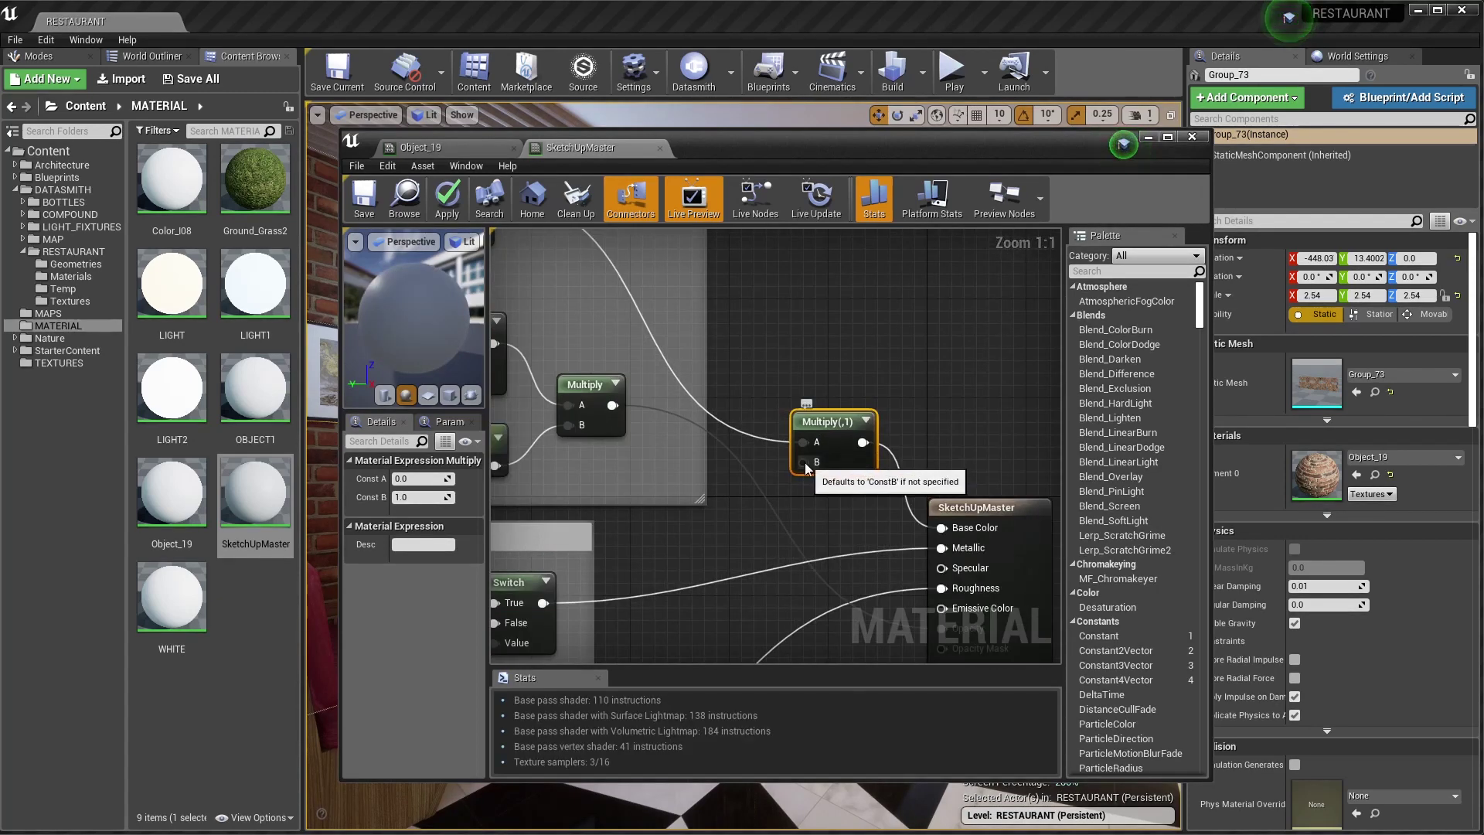
{"action": "right_click", "coordinate": [805, 462]}
{"action": "left_click", "coordinate": [828, 488]}
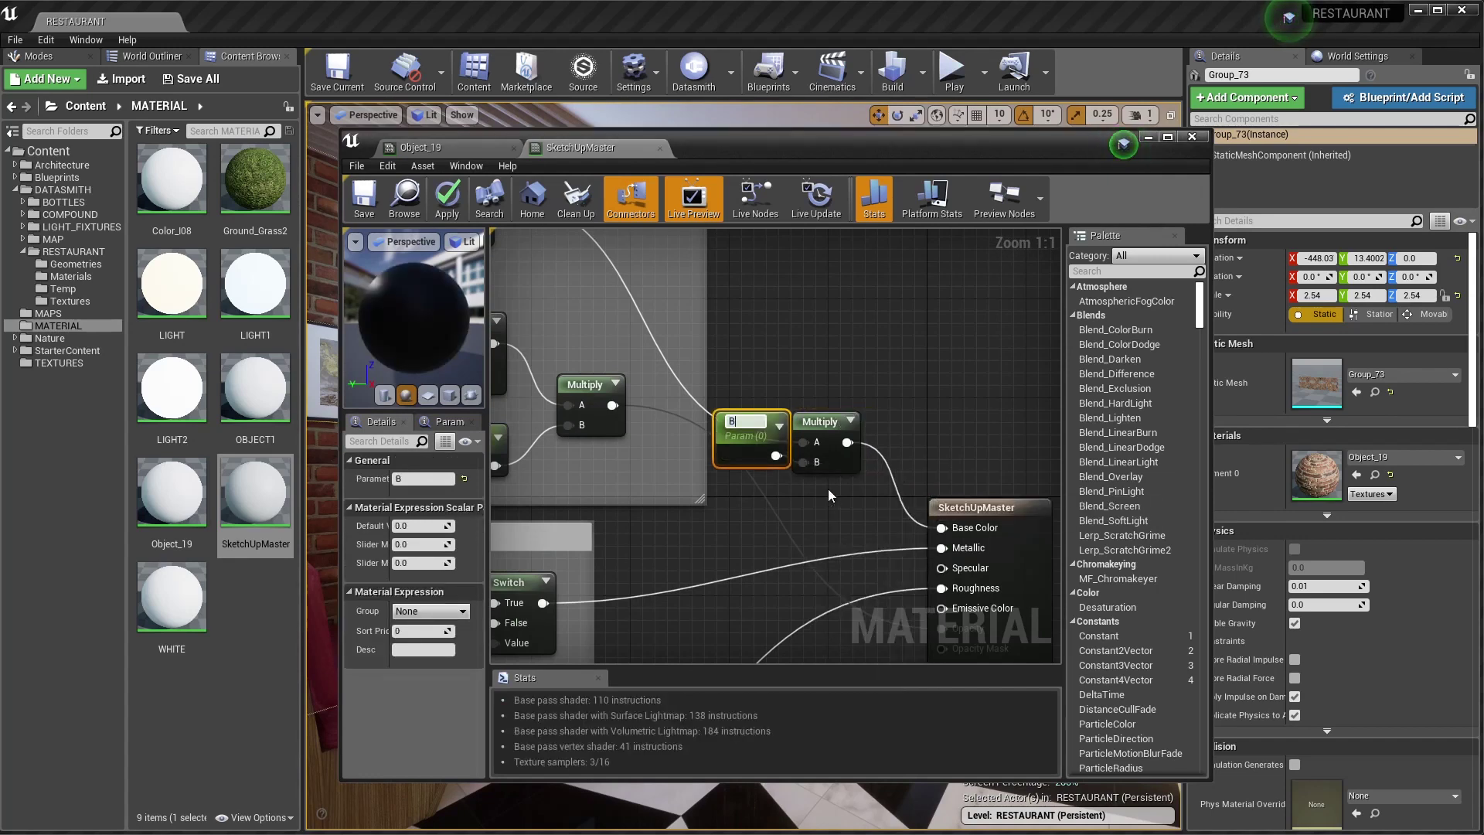
{"action": "type", "text": "righ"}
{"action": "key", "text": "BackSpace"}
{"action": "key", "text": "BackSpace"}
{"action": "key", "text": "BackSpace"}
{"action": "key", "text": "BackSpace"}
{"action": "type", "text": "Brightness"}
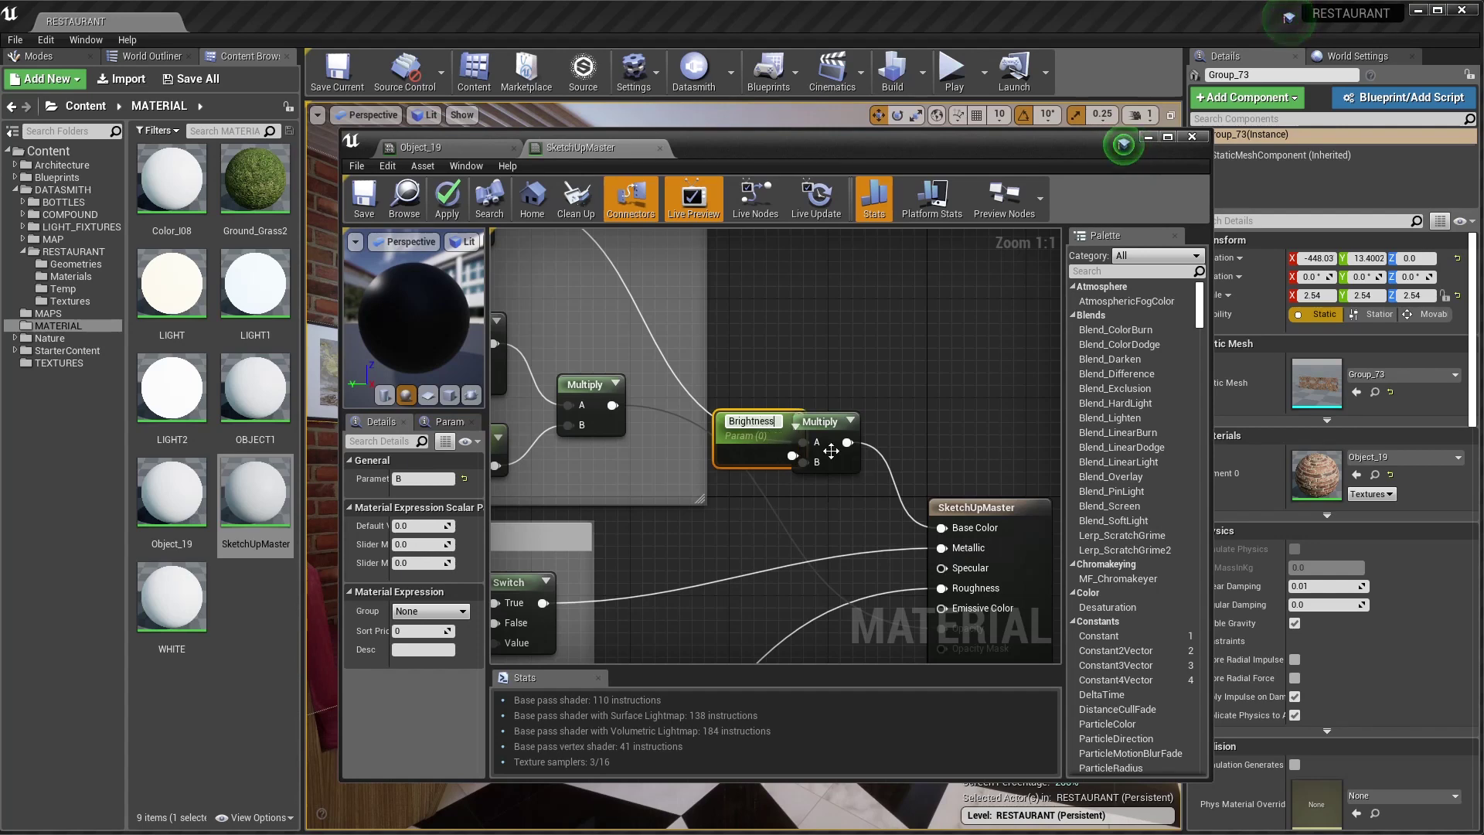
{"action": "key", "text": "Return"}
{"action": "left_click_drag", "start_coordinate": [761, 427], "coordinate": [714, 516]}
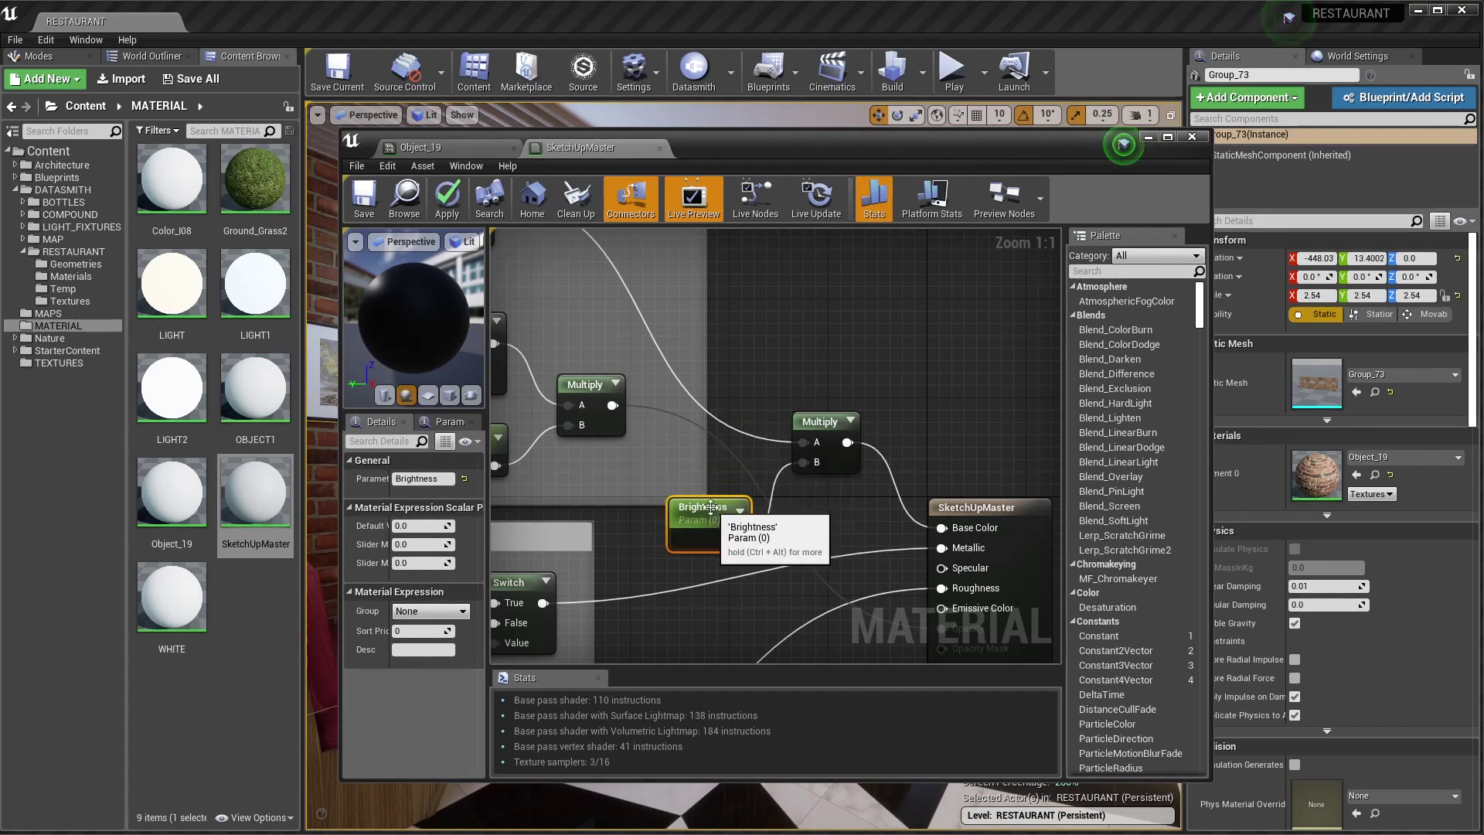
Step: Set the Brightness parameter's default value to 1, then save and close the SketchUpMaster material
{"action": "left_click_drag", "start_coordinate": [388, 526], "coordinate": [403, 527]}
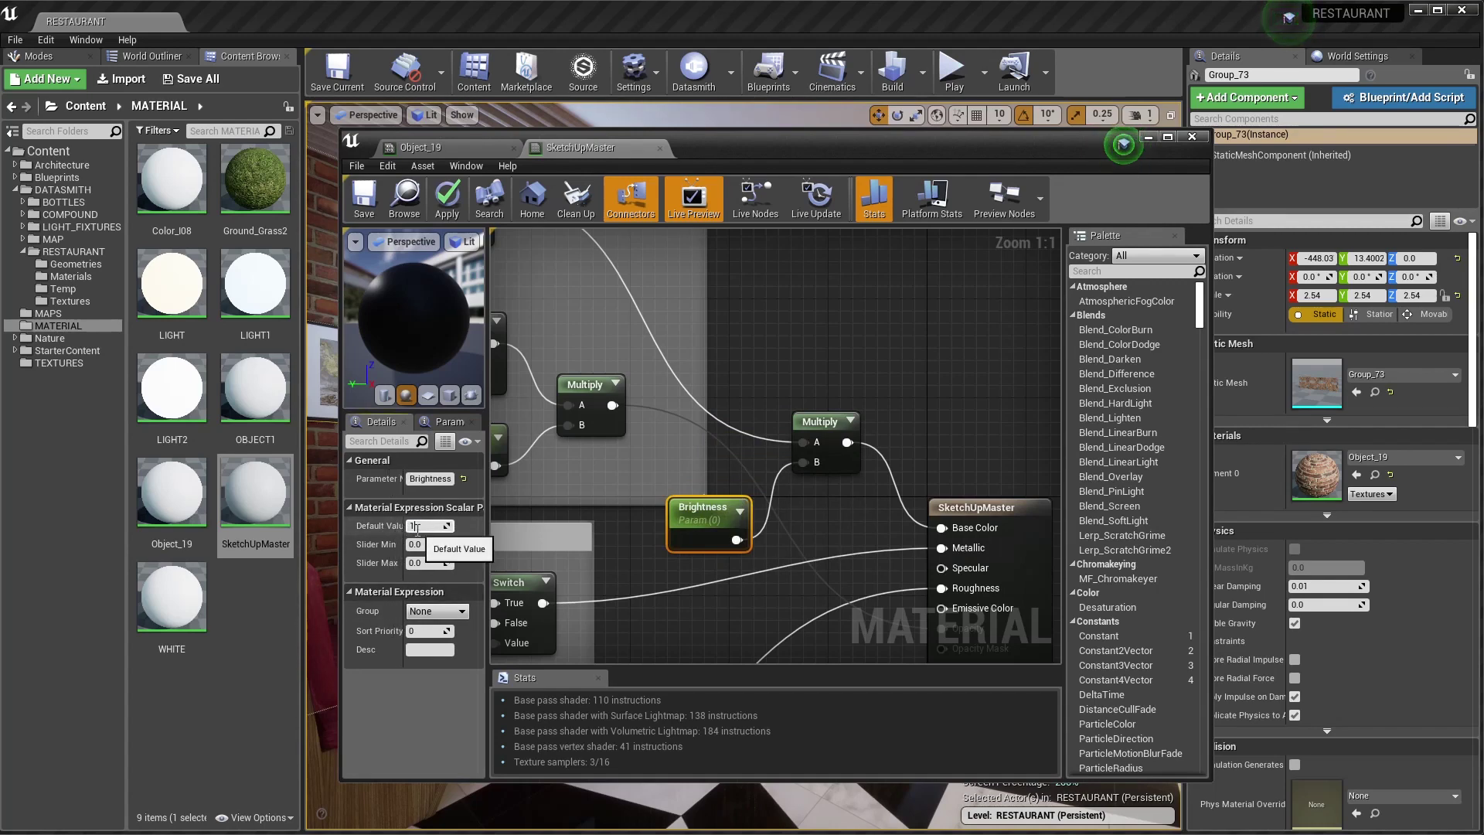
{"action": "key", "text": "Return"}
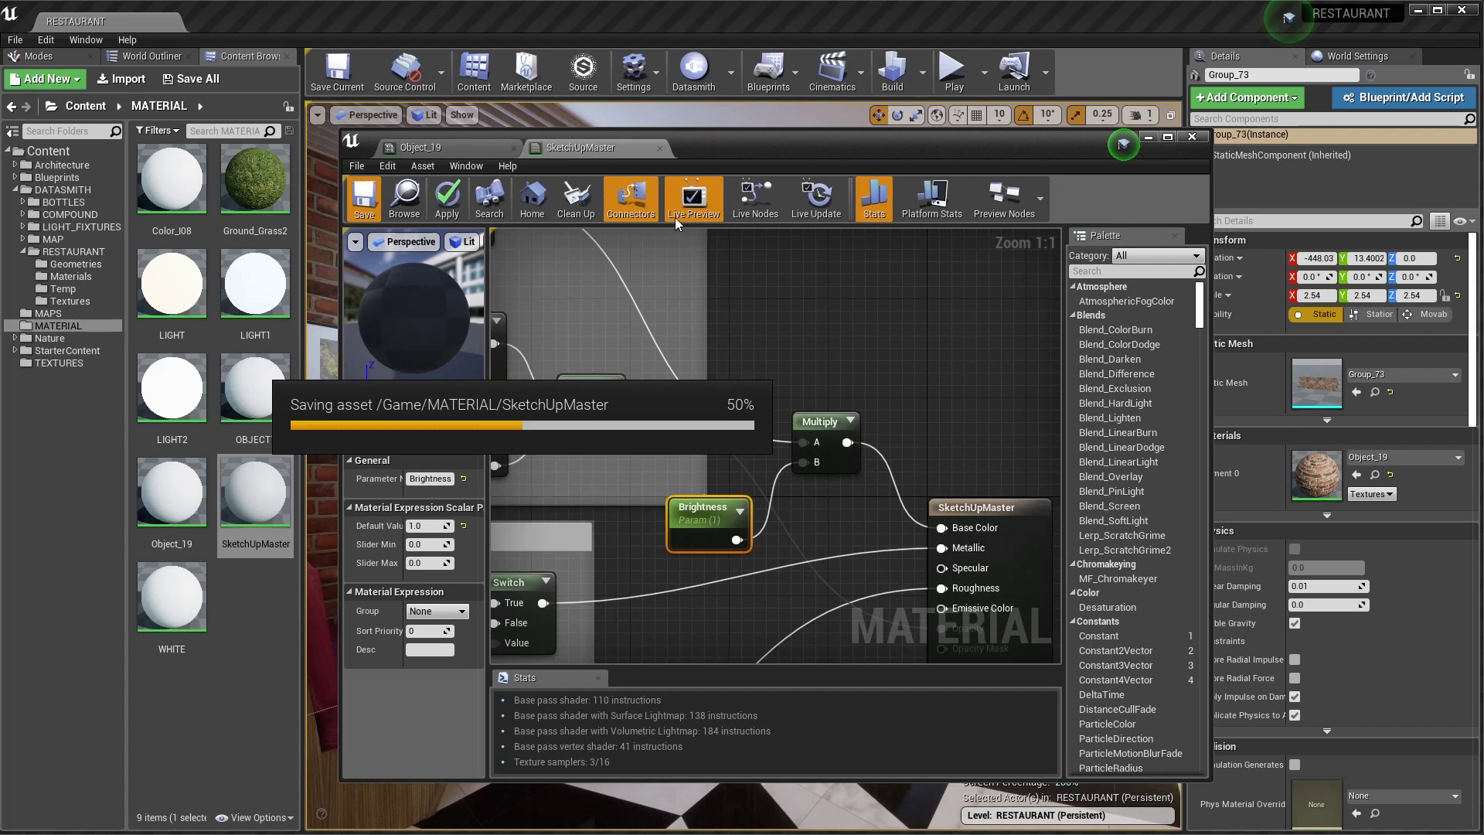
{"action": "left_click", "coordinate": [661, 149]}
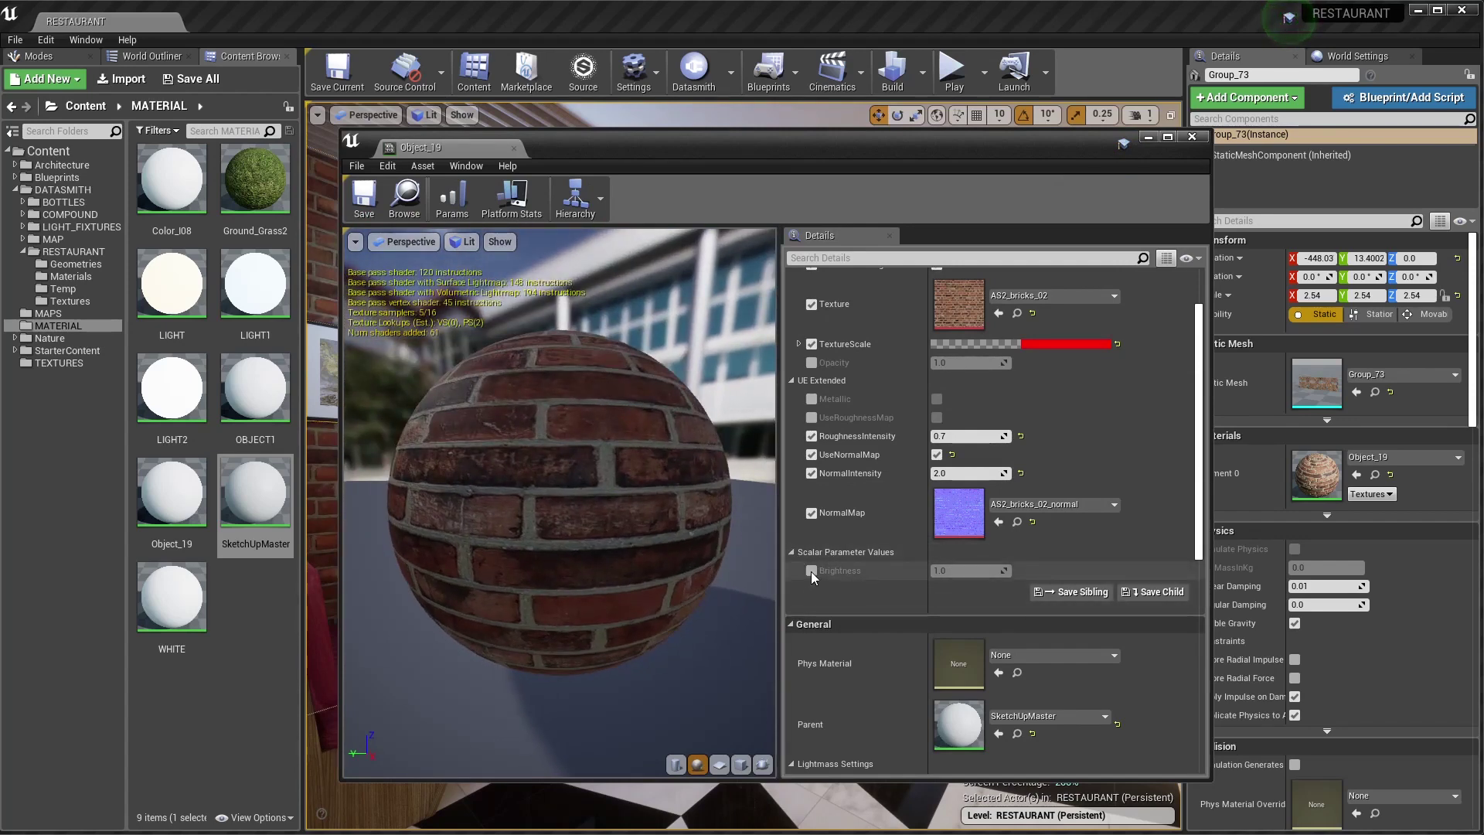
Step: Enable Brightness on Object_19, try it at about 1.65 before resetting it to 1.0, and save and close the instance
{"action": "left_click", "coordinate": [810, 572]}
{"action": "mouse_move", "coordinate": [966, 571]}
{"action": "left_mouse_down"}
{"action": "mouse_move", "coordinate": [1020, 570]}
{"action": "mouse_move", "coordinate": [986, 571]}
{"action": "left_mouse_up"}
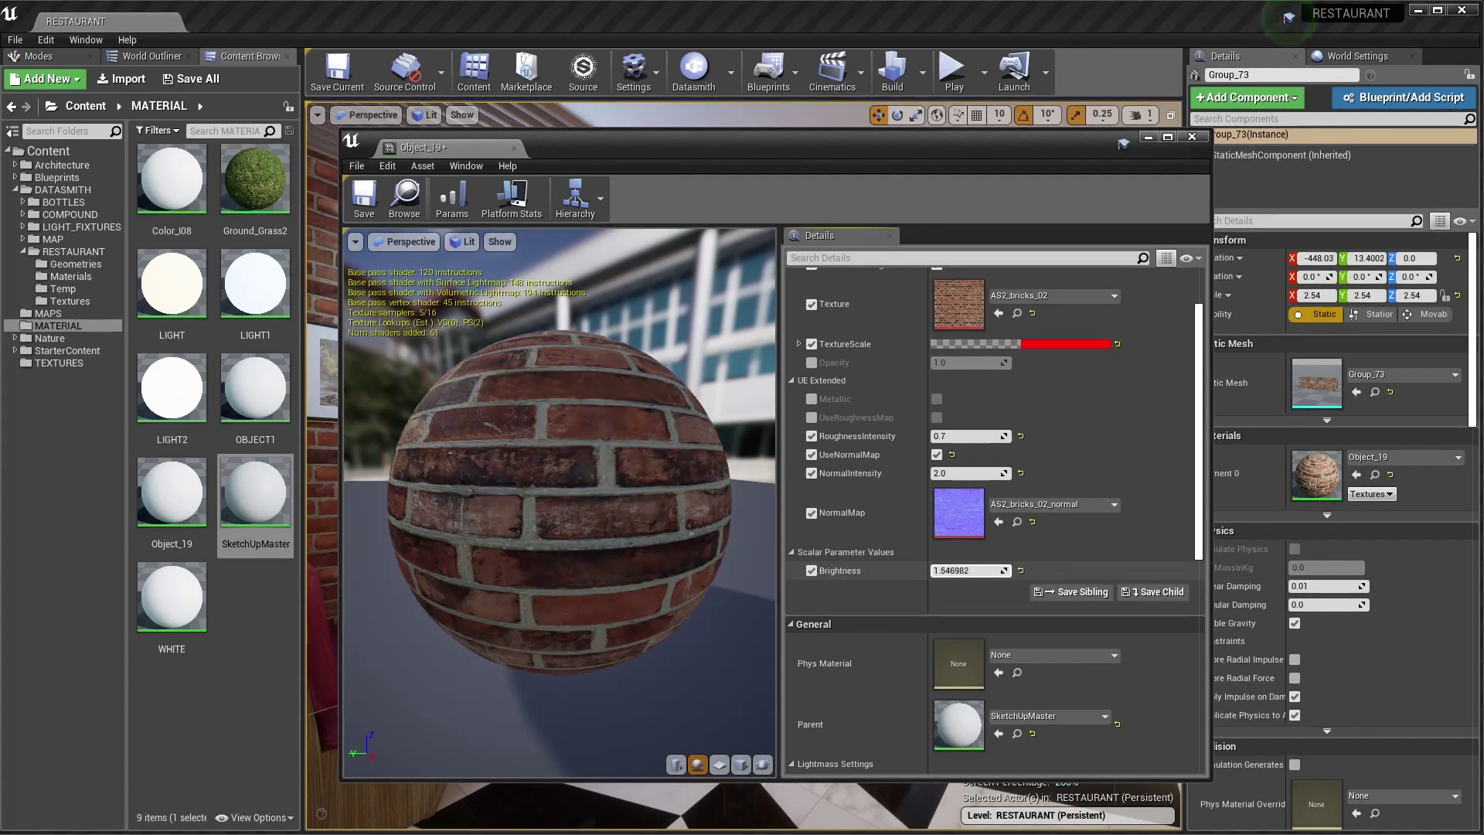
{"action": "left_click", "coordinate": [1020, 570]}
{"action": "left_click", "coordinate": [363, 197]}
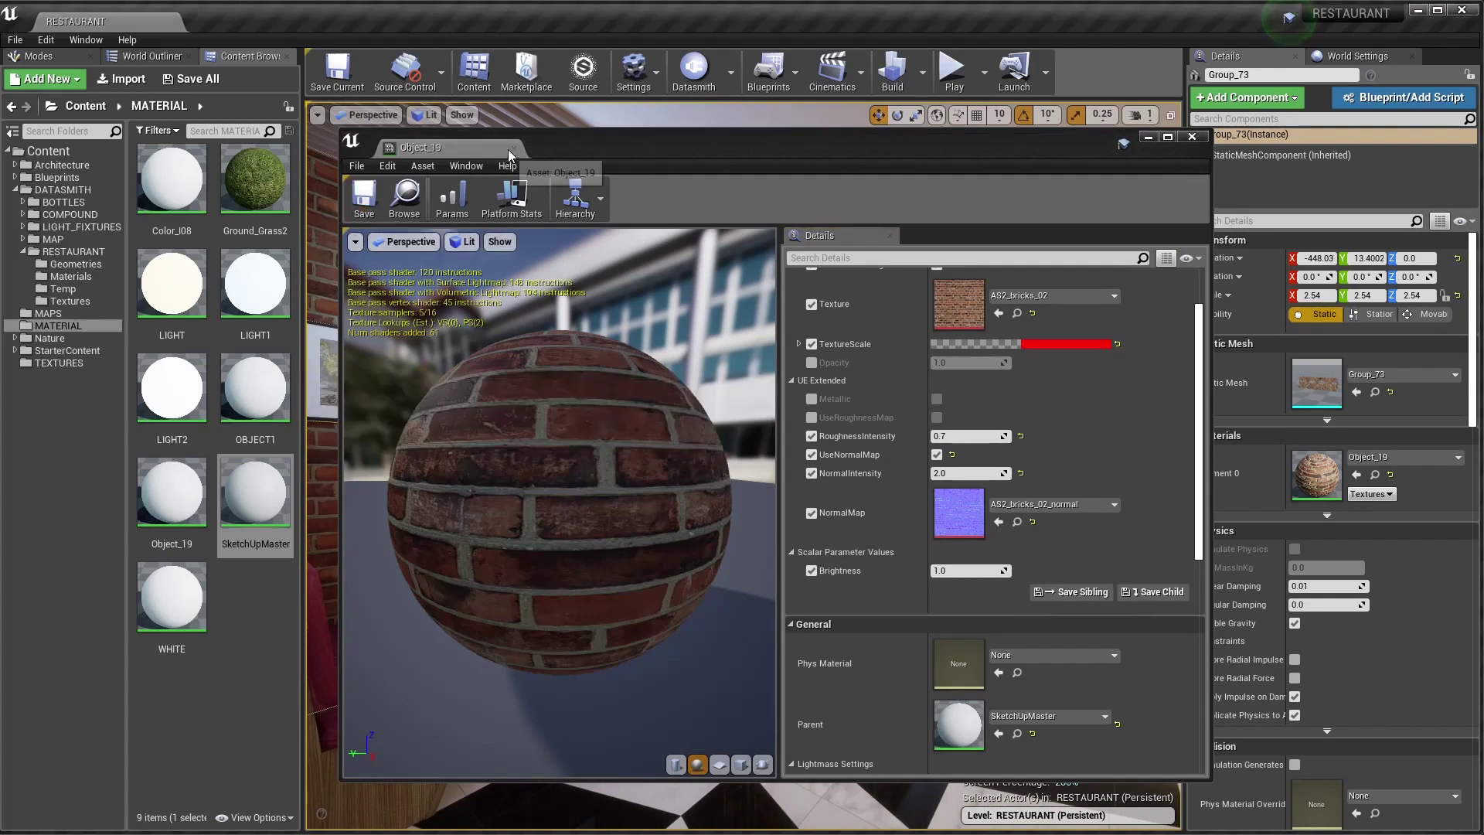
{"action": "left_click", "coordinate": [513, 148]}
Step: Open the checkered floor's FLOOR material instance and set its parent to SketchUpMaster from the MATERIAL folder
{"action": "mouse_move", "coordinate": [610, 492]}
{"action": "left_mouse_down"}
{"action": "mouse_move", "coordinate": [649, 464]}
{"action": "mouse_move", "coordinate": [611, 491]}
{"action": "left_mouse_up"}
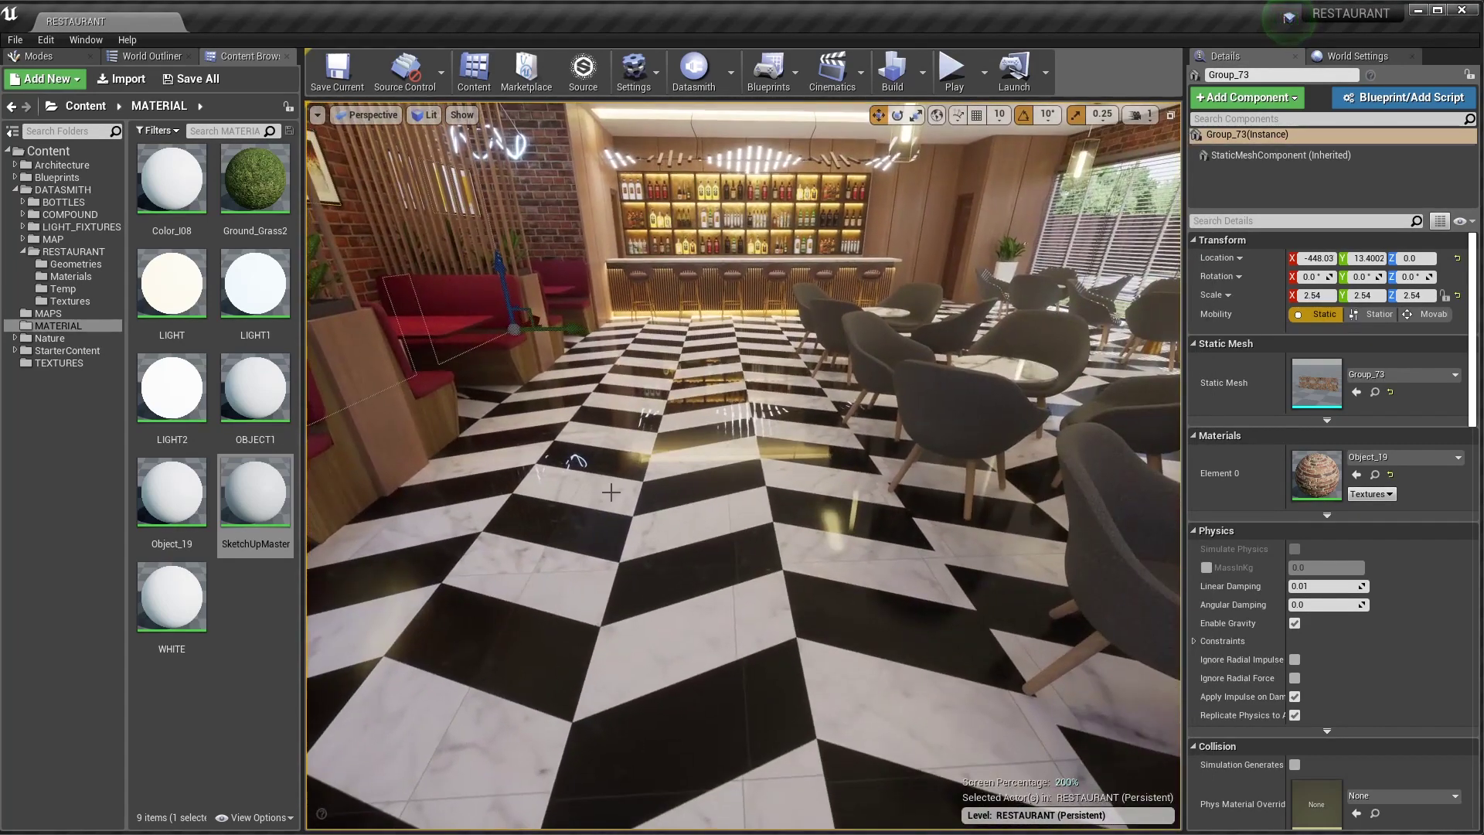
{"action": "left_click", "coordinate": [611, 491]}
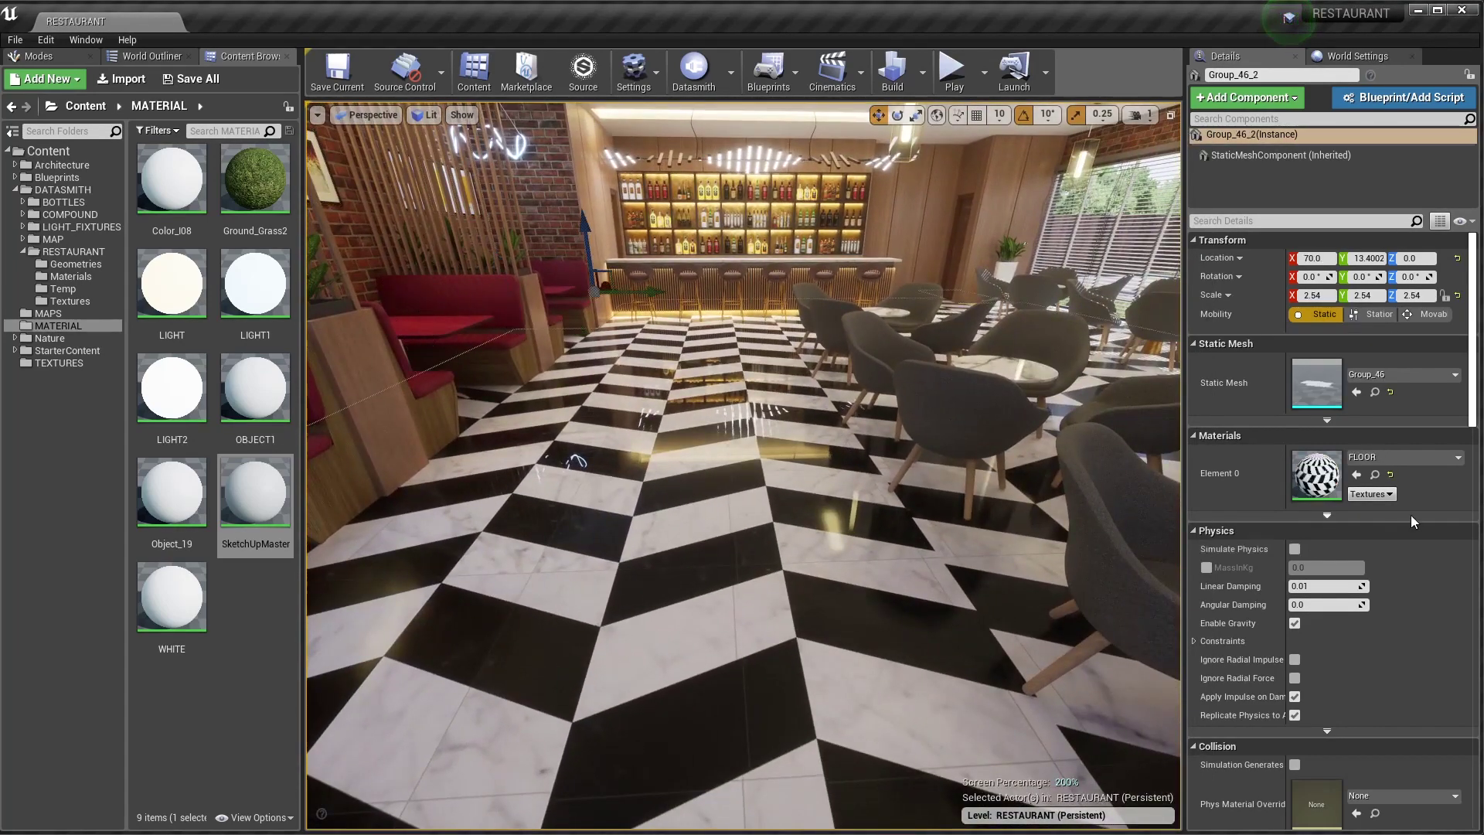
{"action": "left_click", "coordinate": [1376, 476]}
{"action": "double_click", "coordinate": [185, 464]}
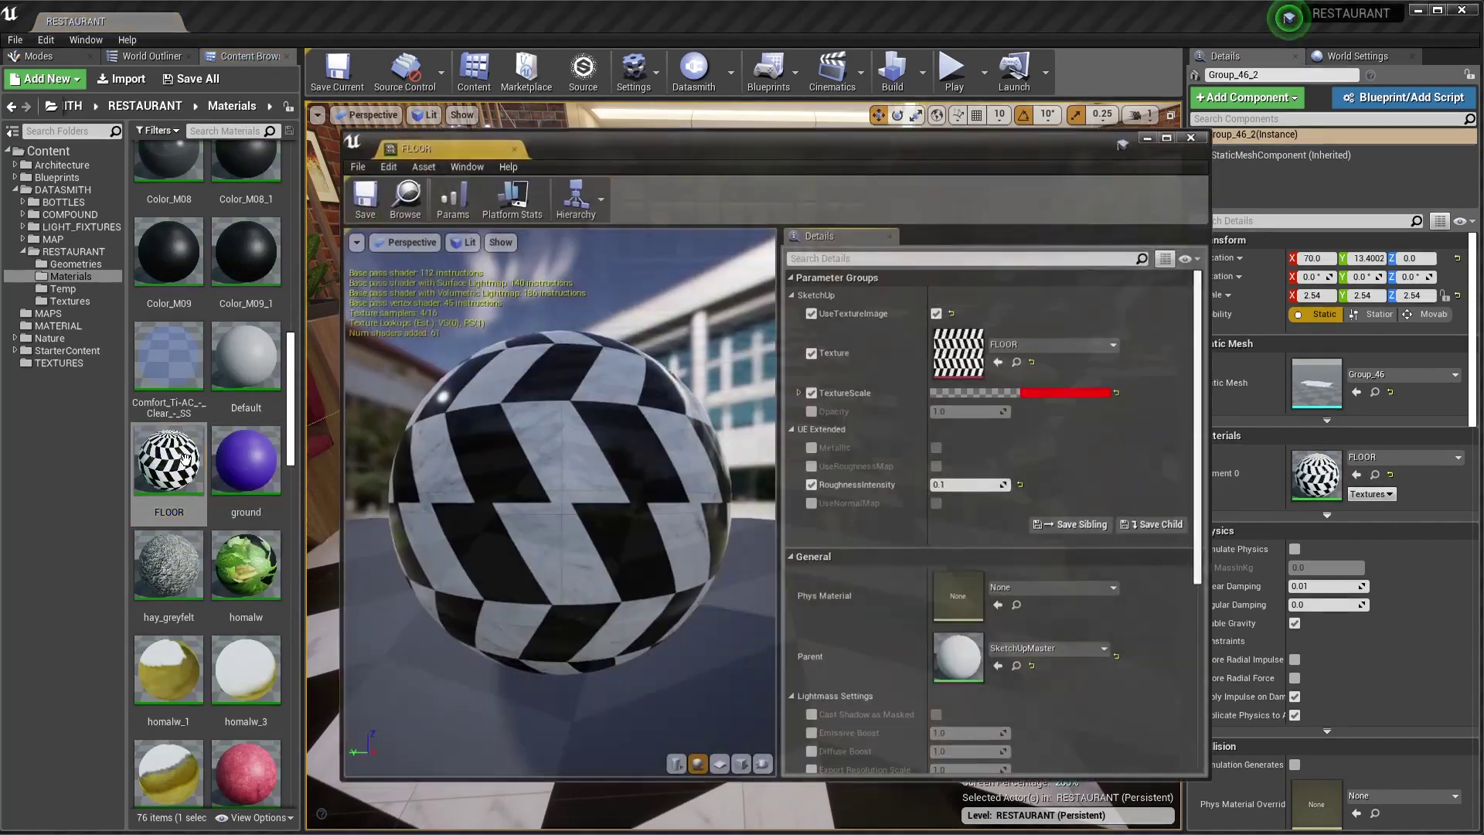
{"action": "left_click", "coordinate": [54, 326]}
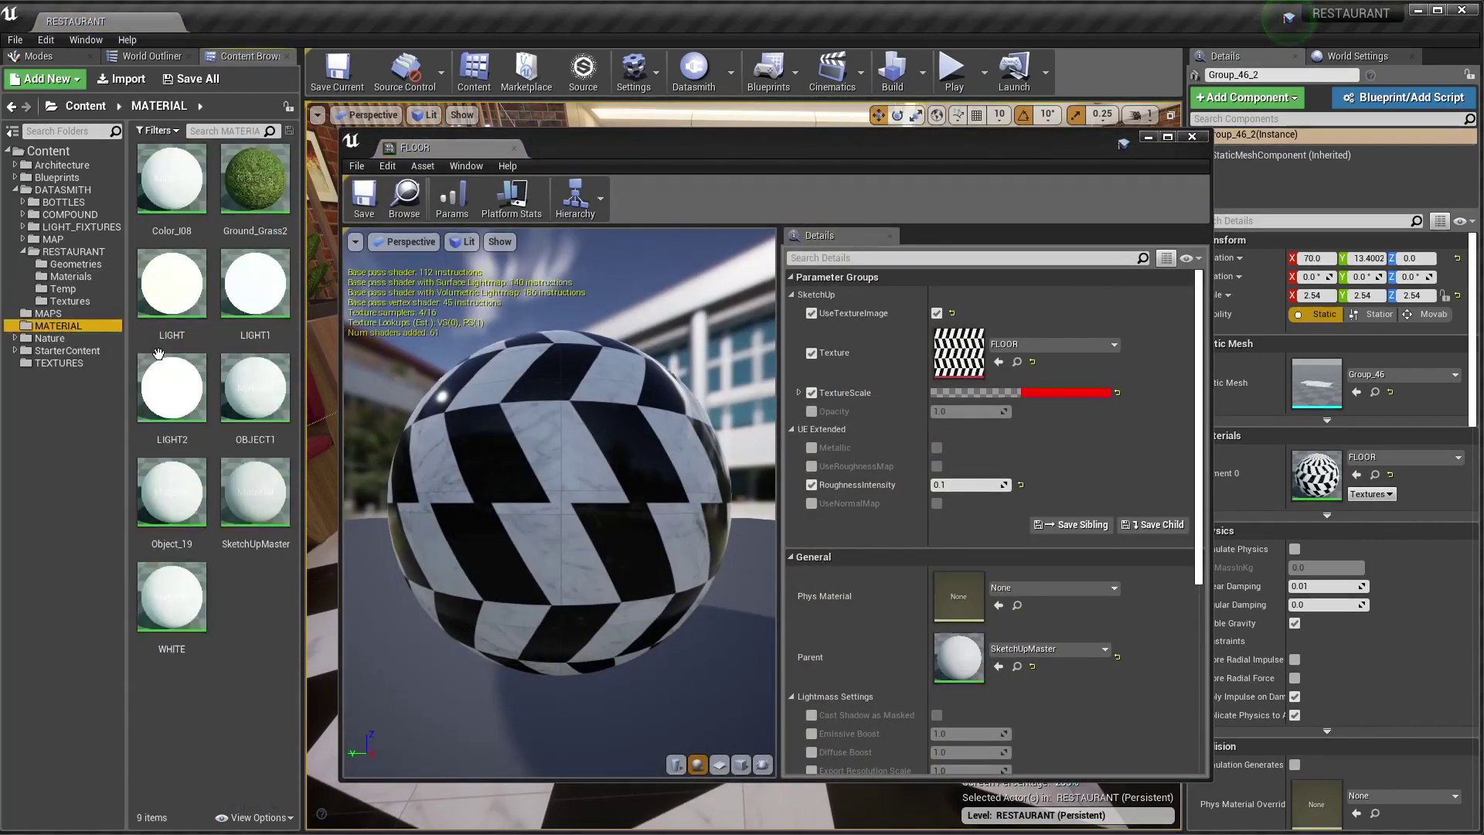
{"action": "mouse_move", "coordinate": [259, 499]}
{"action": "left_mouse_down"}
{"action": "mouse_move", "coordinate": [736, 587]}
{"action": "mouse_move", "coordinate": [961, 656]}
{"action": "left_mouse_up"}
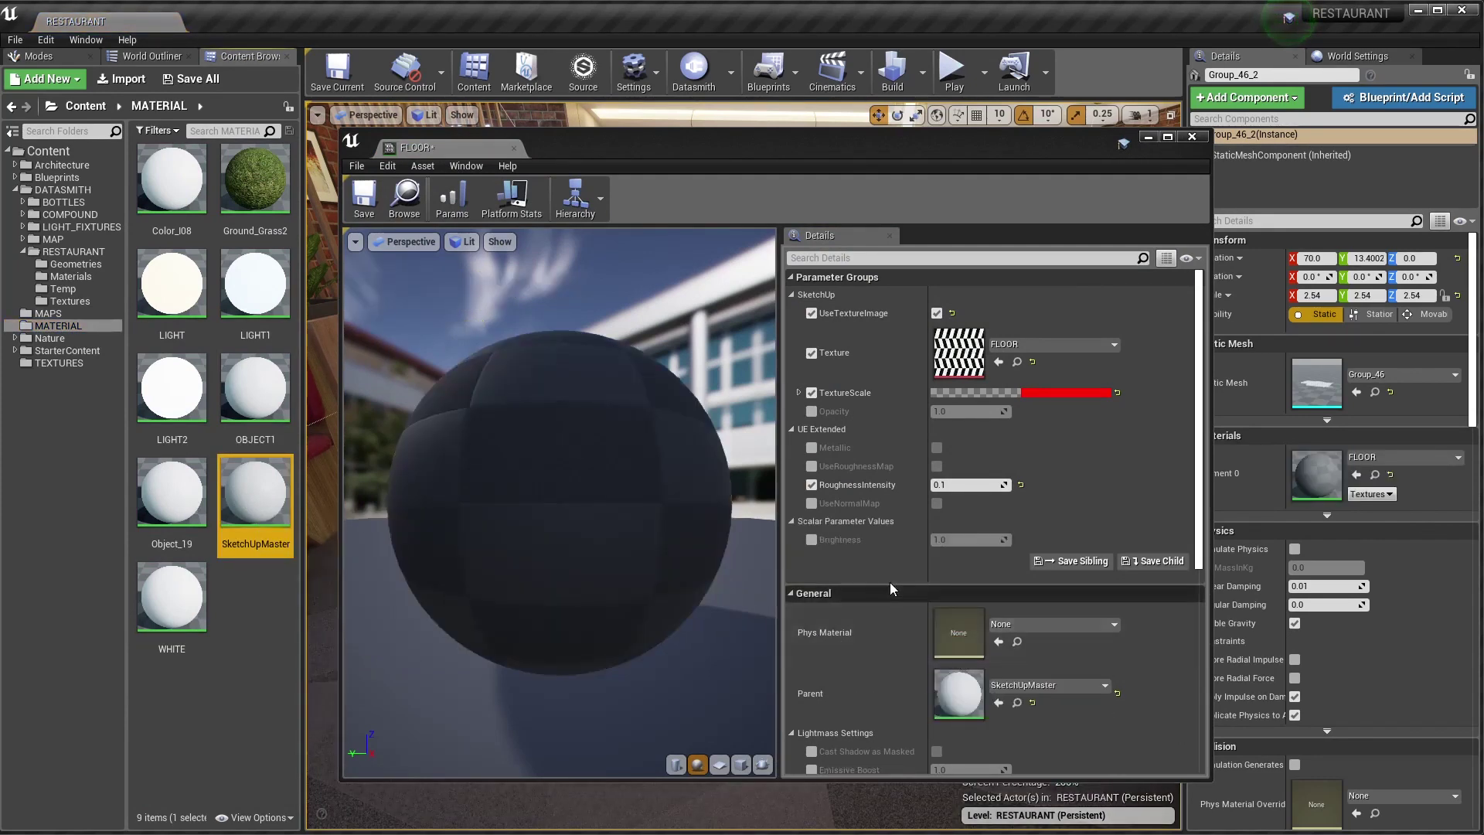
Step: Enable the FLOOR material's Brightness parameter, raise it to about 1.26, and save and close the instance
{"action": "scroll", "coordinate": [888, 581], "scroll_direction": "down", "scroll_amount": 2}
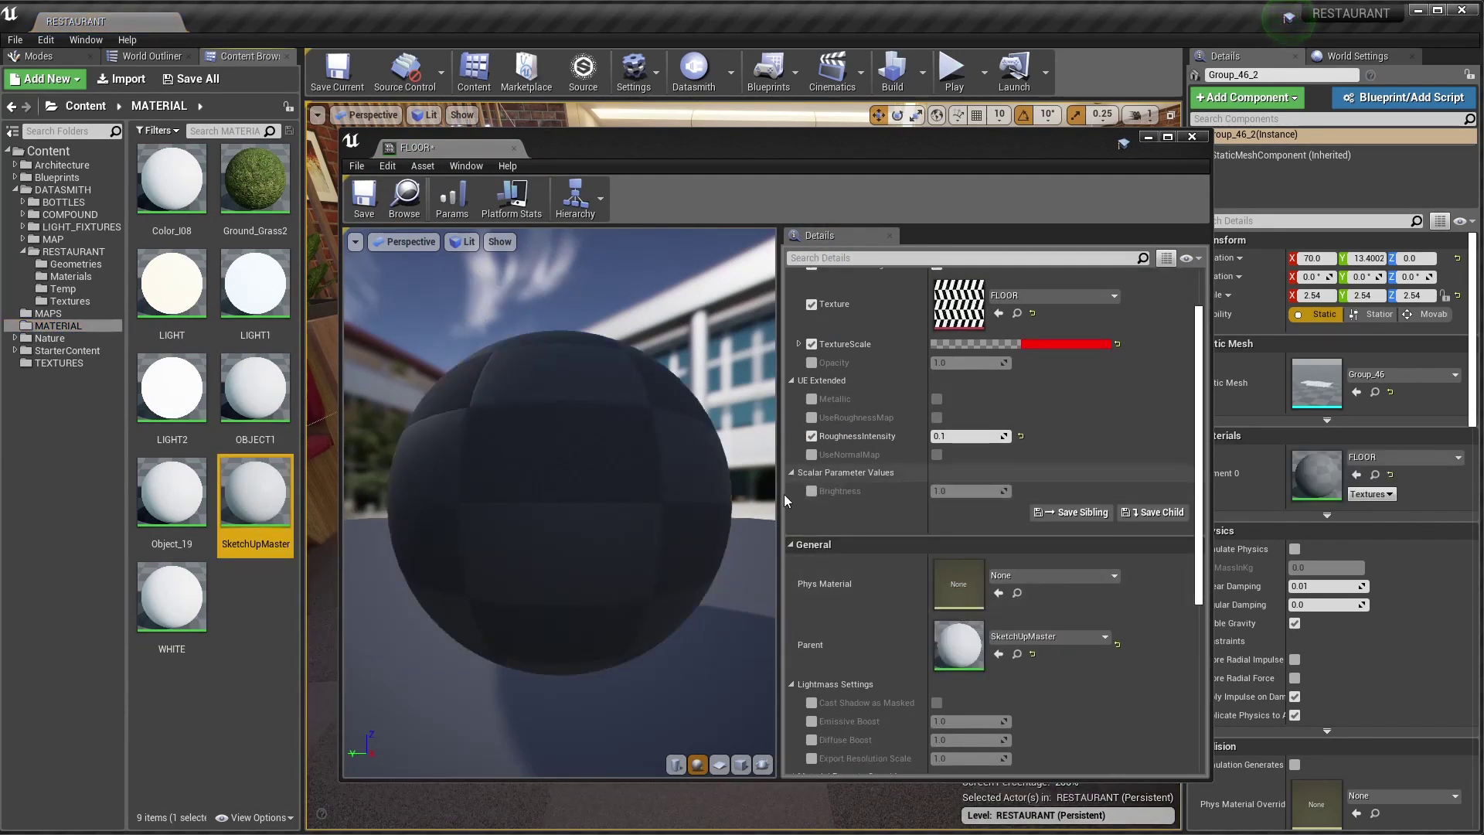
{"action": "left_click", "coordinate": [811, 491]}
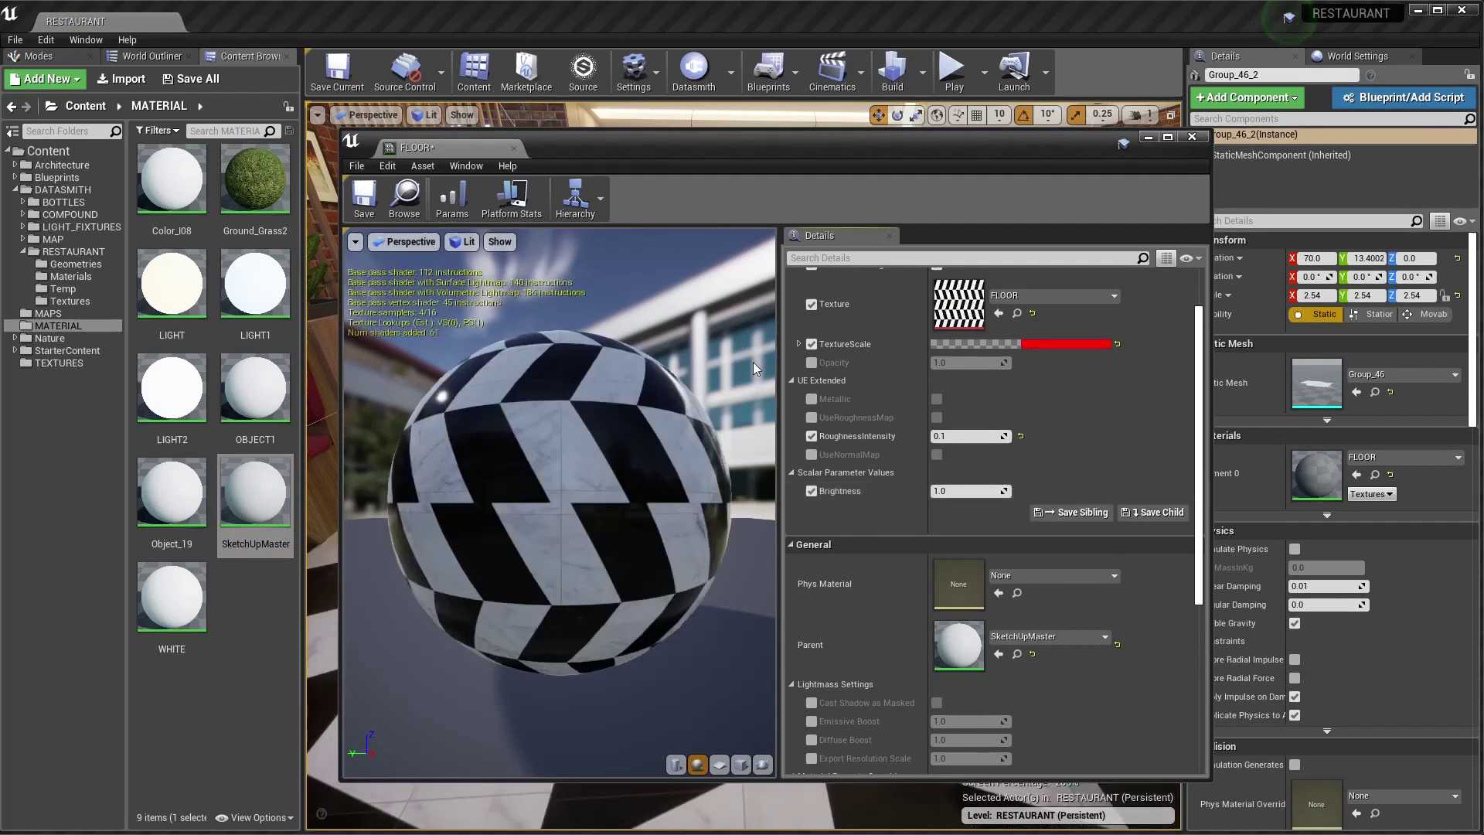
{"action": "left_click_drag", "start_coordinate": [664, 148], "coordinate": [772, 159]}
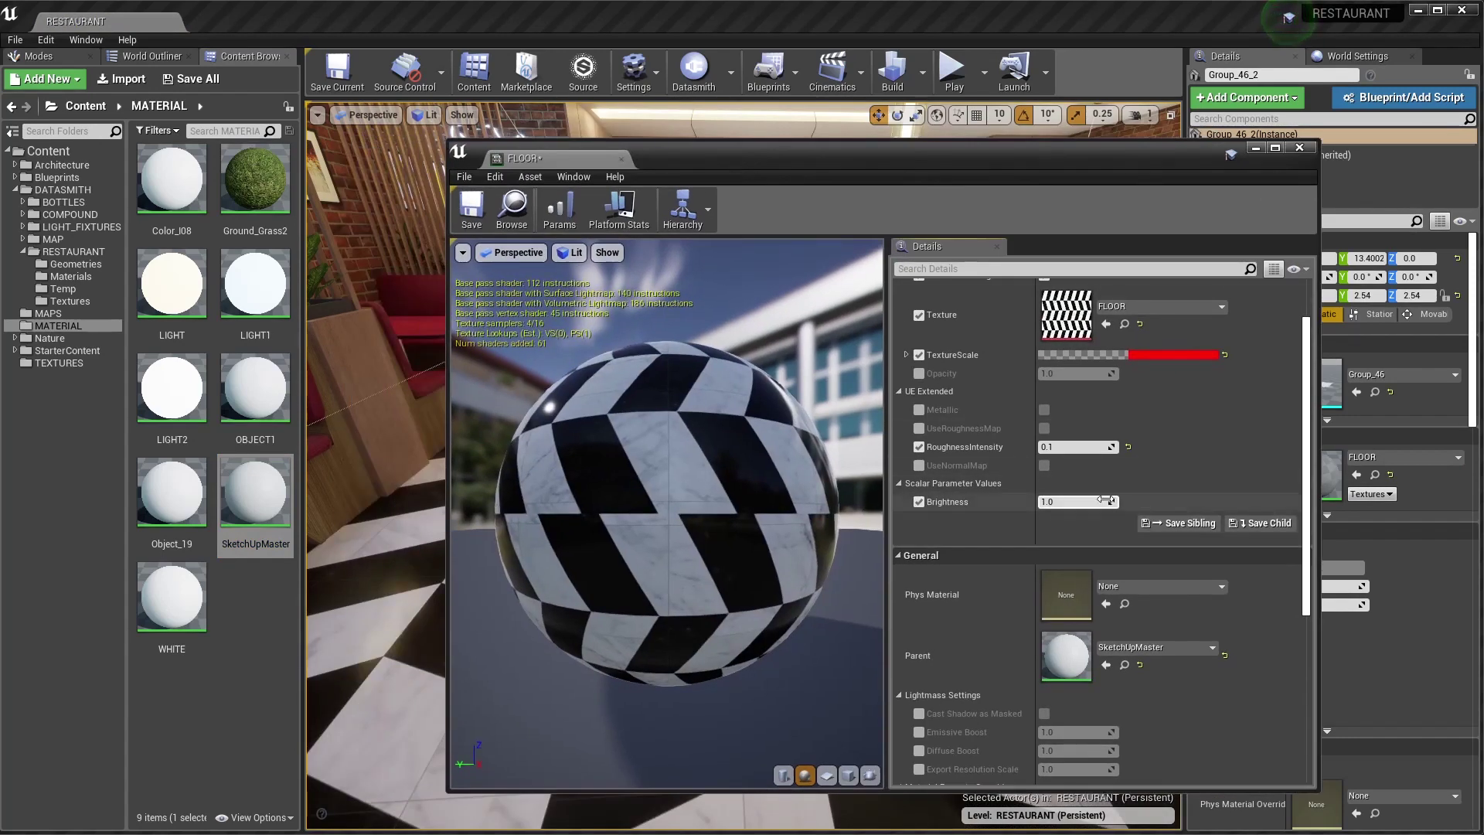
{"action": "left_click_drag", "start_coordinate": [1105, 500], "coordinate": [1136, 501]}
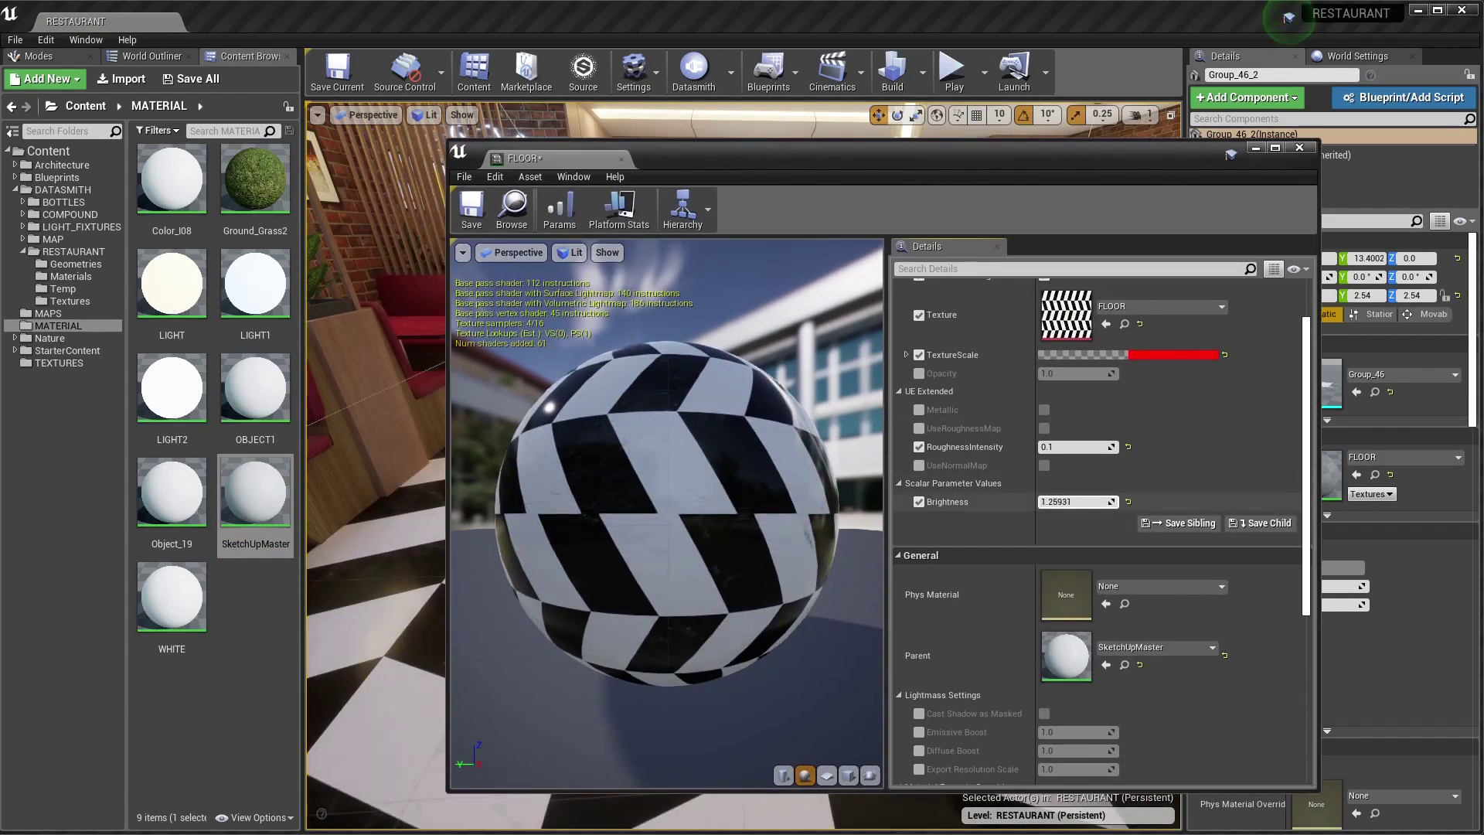
{"action": "left_click", "coordinate": [470, 207]}
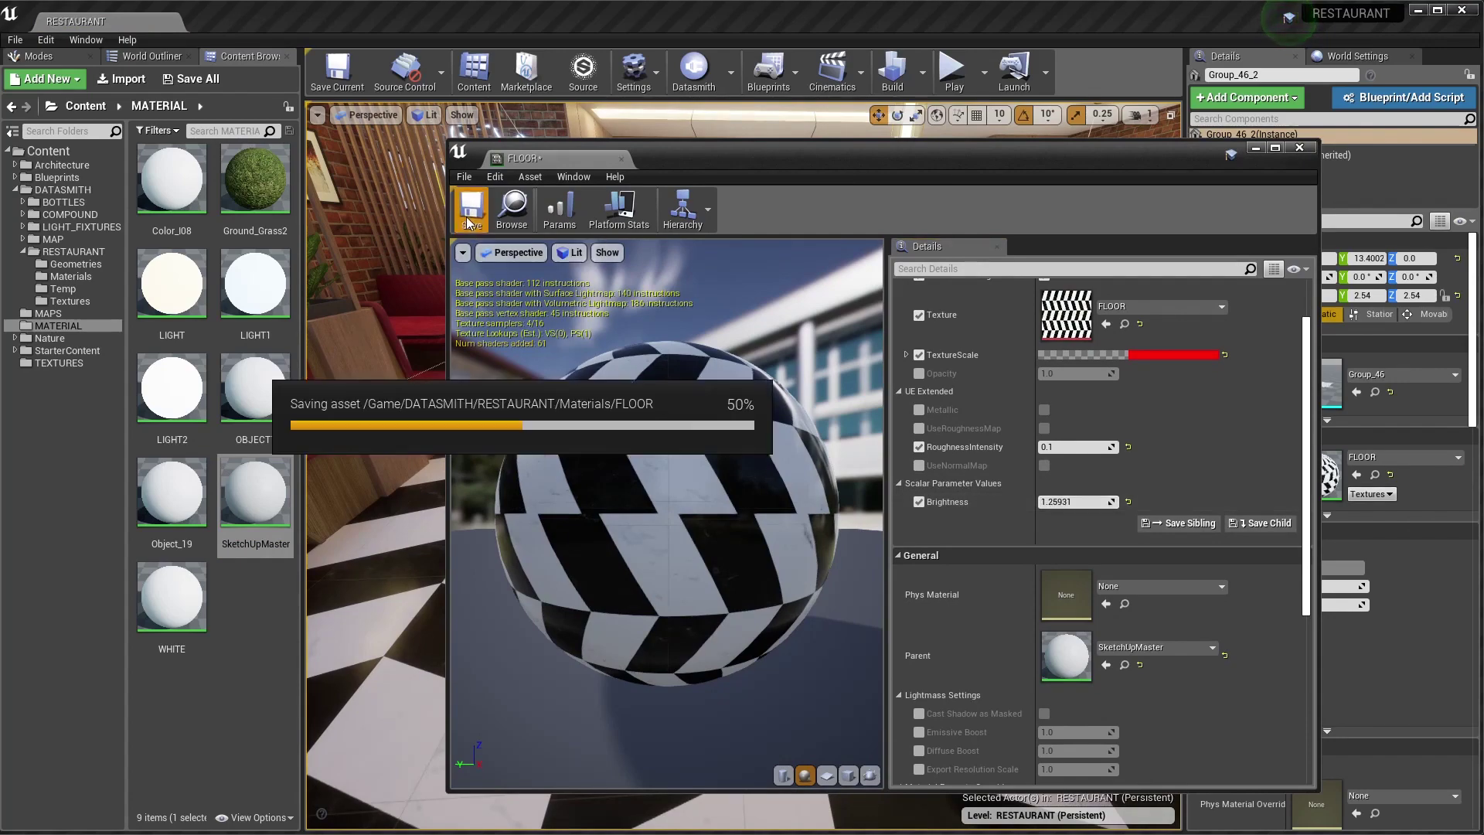
{"action": "left_click", "coordinate": [621, 159]}
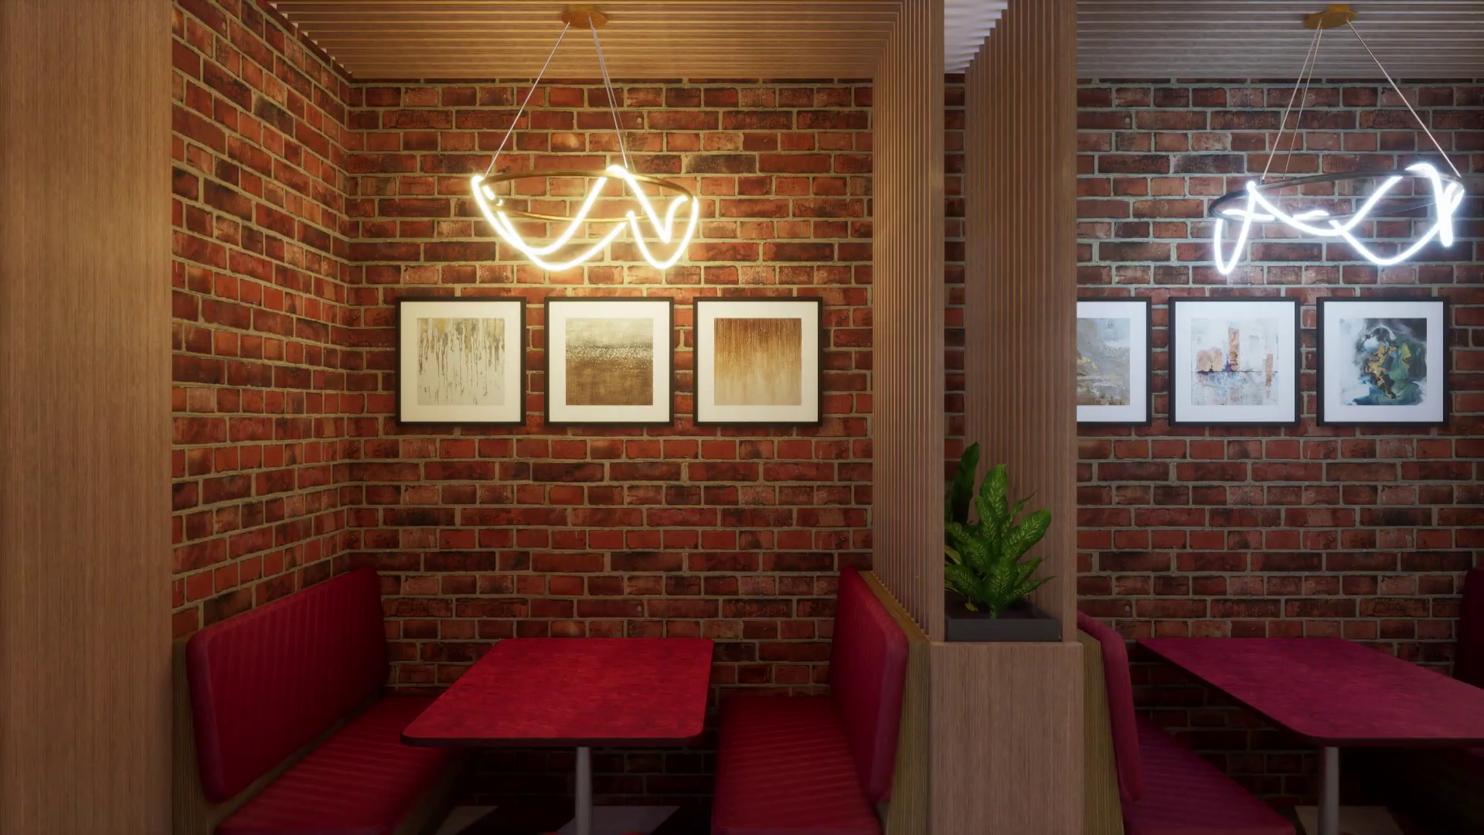